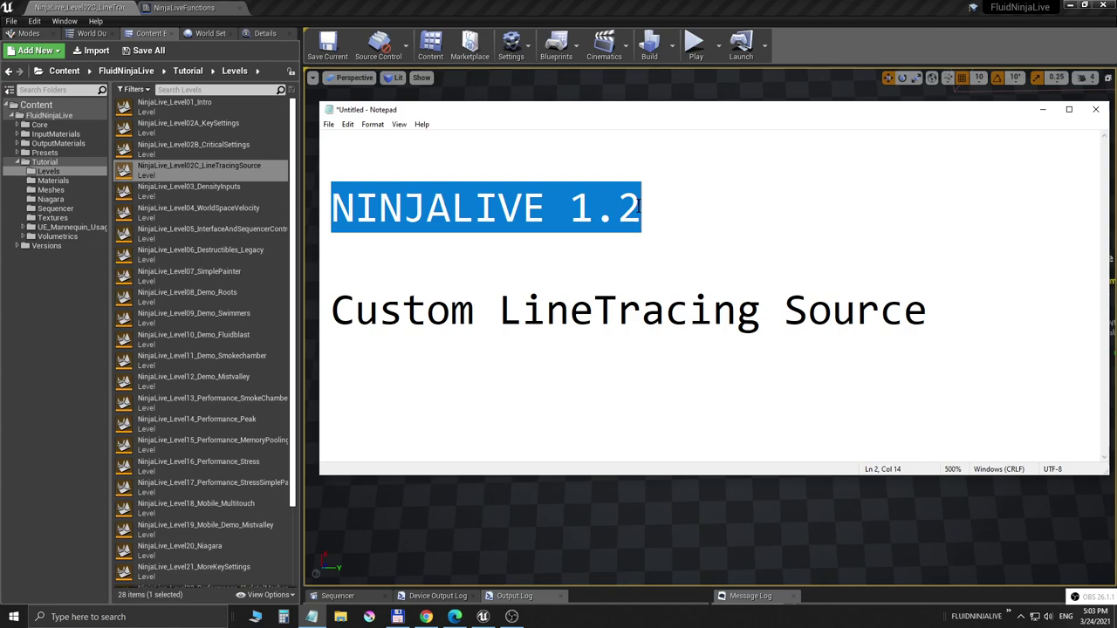
Step: Review the FluidNinja Live marketplace description, the Live v1.2 changelog and manual section 10.2.6 on using a custom line trace source
left_click_drag(332, 314, 775, 302)
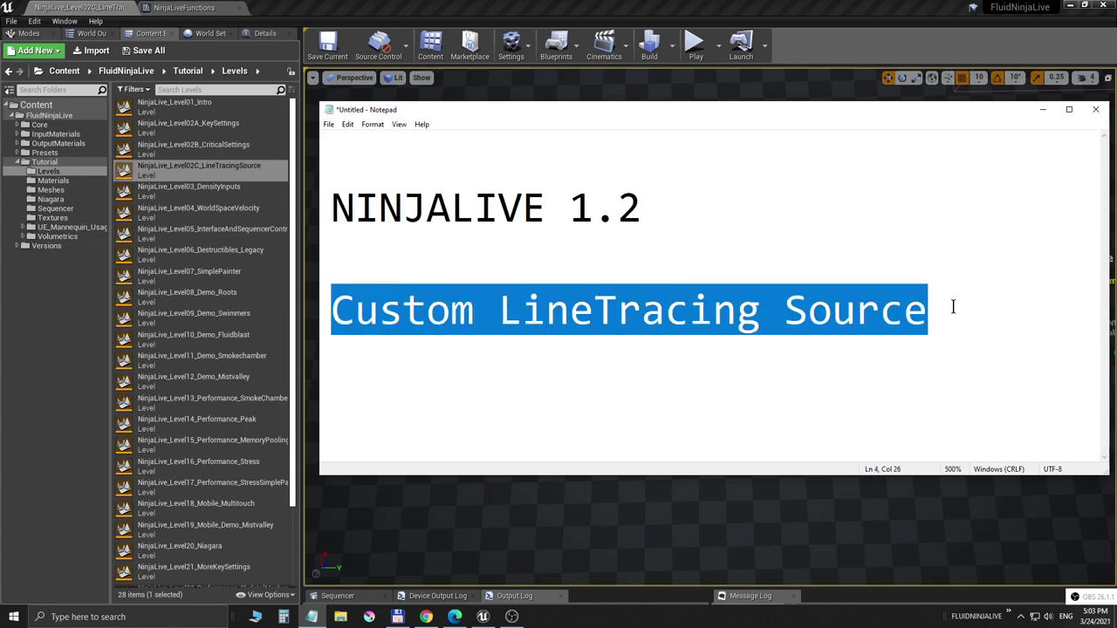
left_click(640, 405)
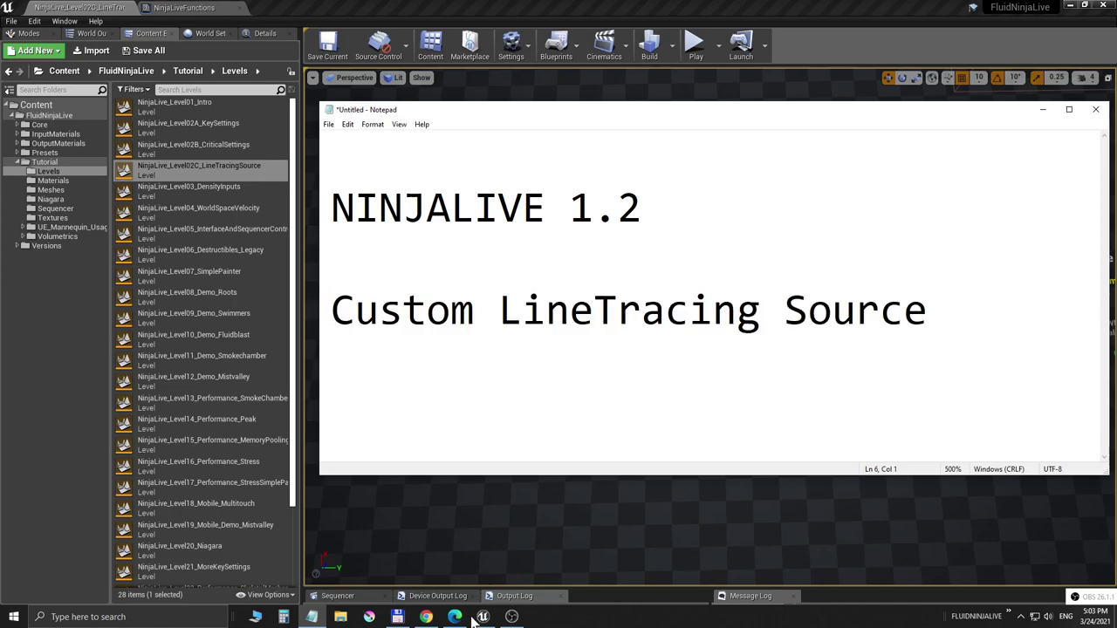
left_click(426, 617)
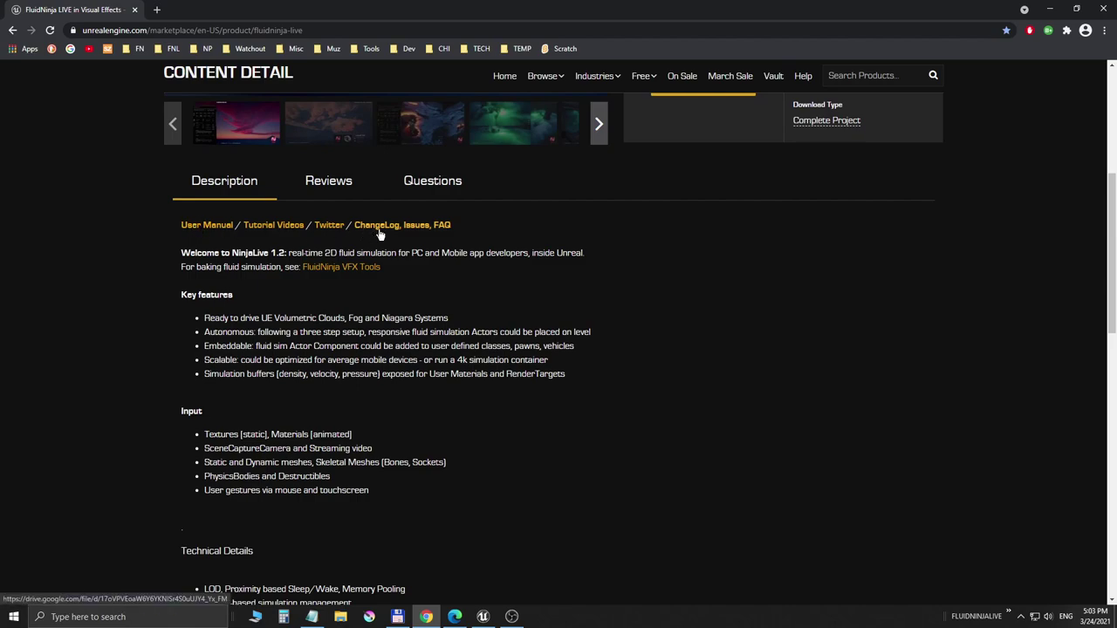
left_click(456, 617)
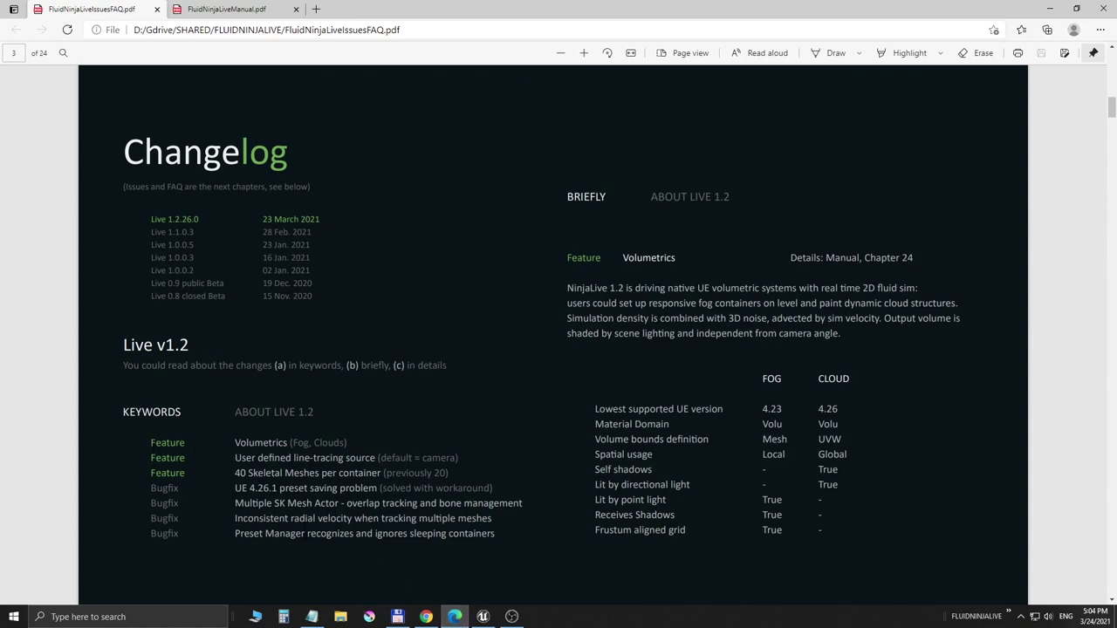
left_click(238, 8)
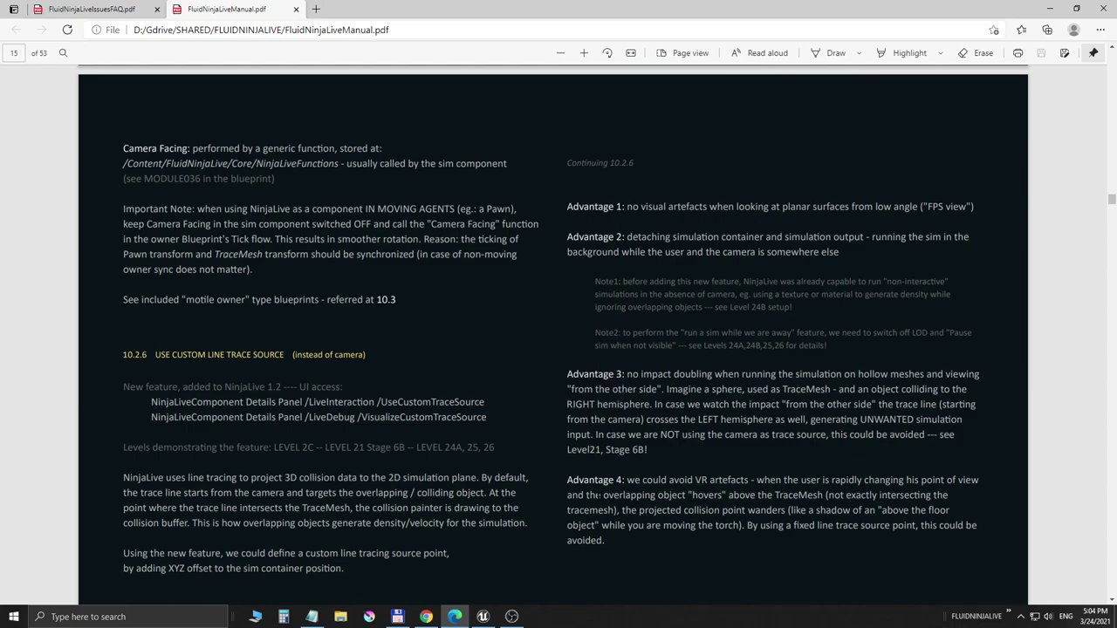
Step: Switch to Unreal Editor and play the NinjaLive_Level02C_LineTracingSource level in a full-screen viewport
left_click(482, 619)
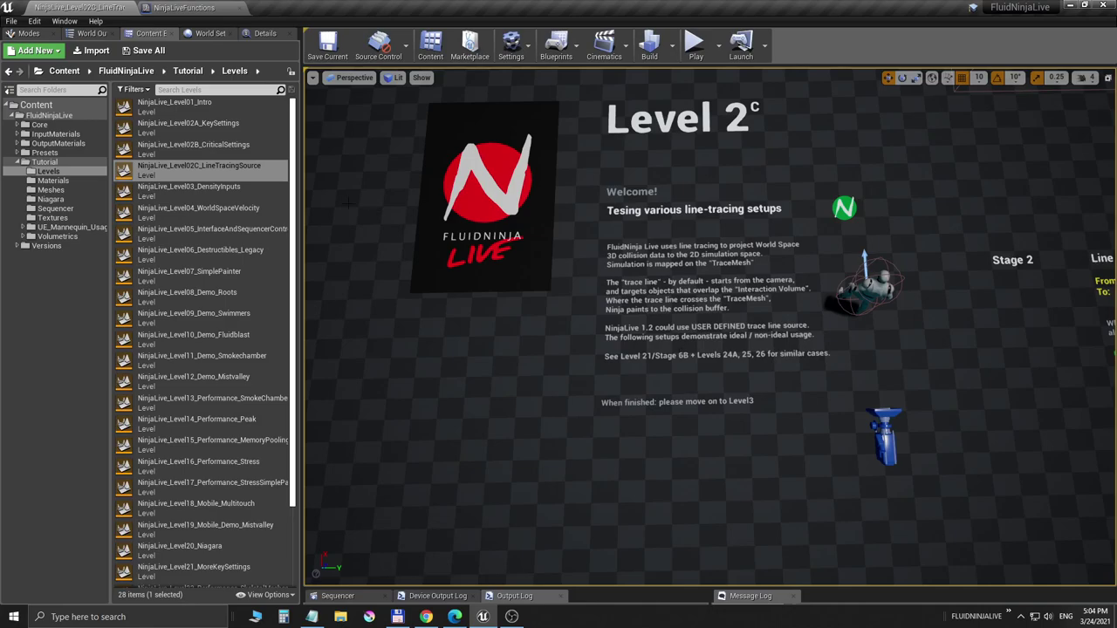
left_click(199, 171)
key("F11")
right_click_drag(722, 322, 840, 189)
key("w")
key("s")
key("alt+p")
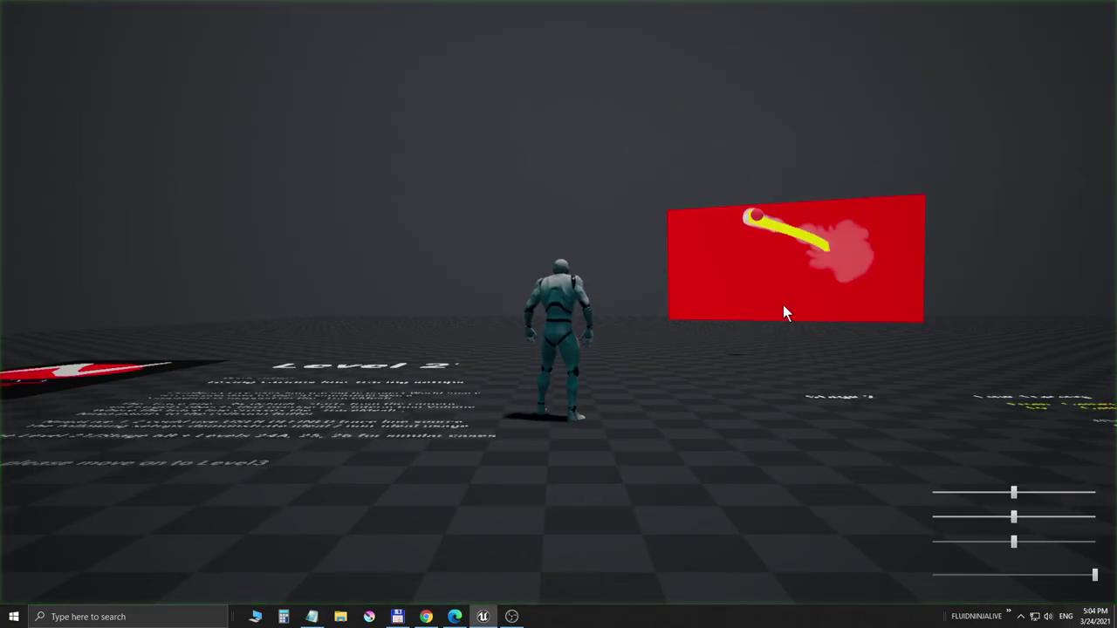
left_click(782, 305)
Step: Run the character around the Stage 2 plane to examine line tracing from the camera to a camera-facing plane
key("d")
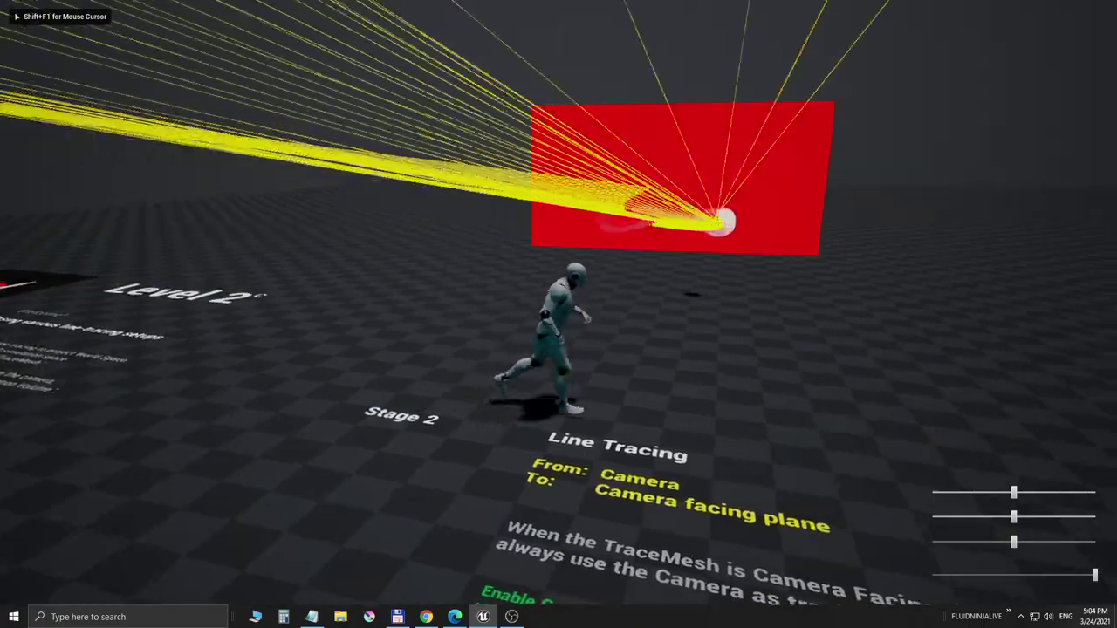
key("a")
key("d")
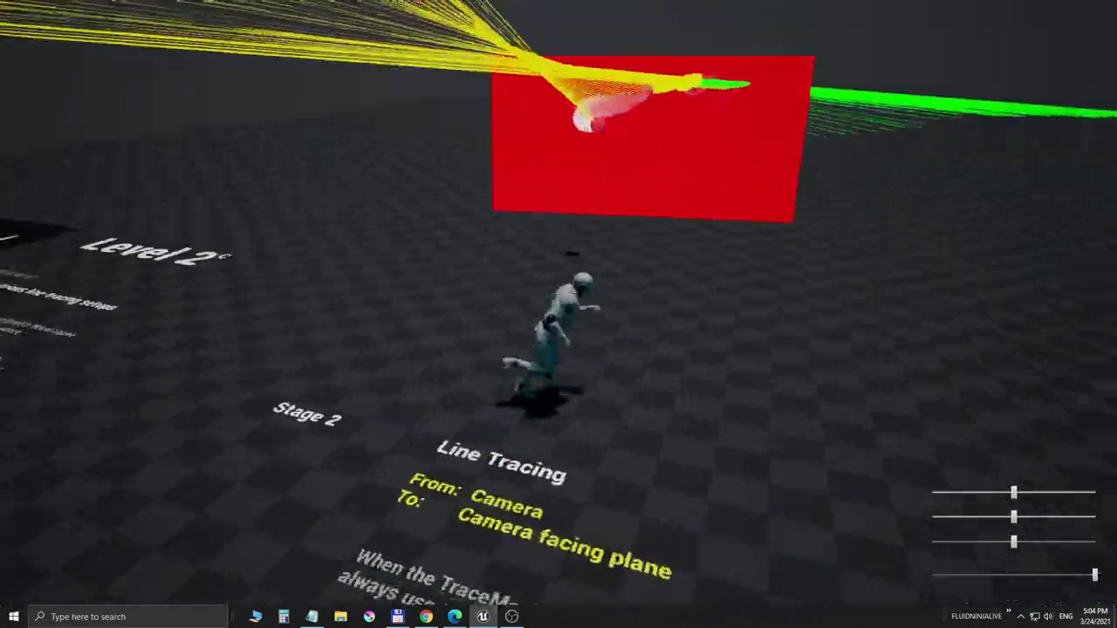
key("w")
key("a")
key("d")
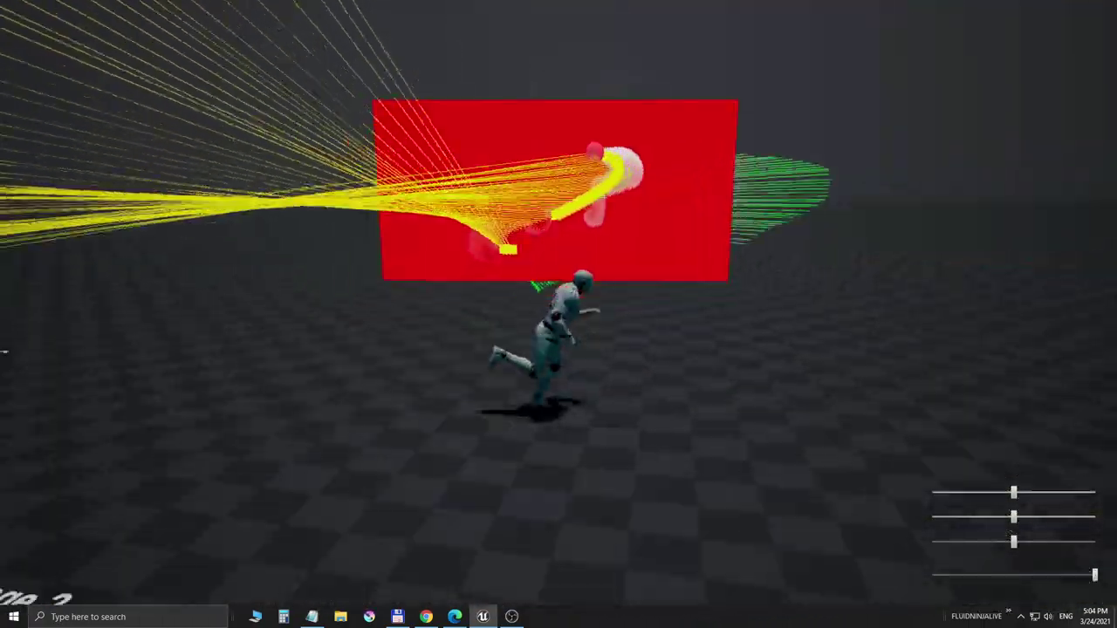
key("a")
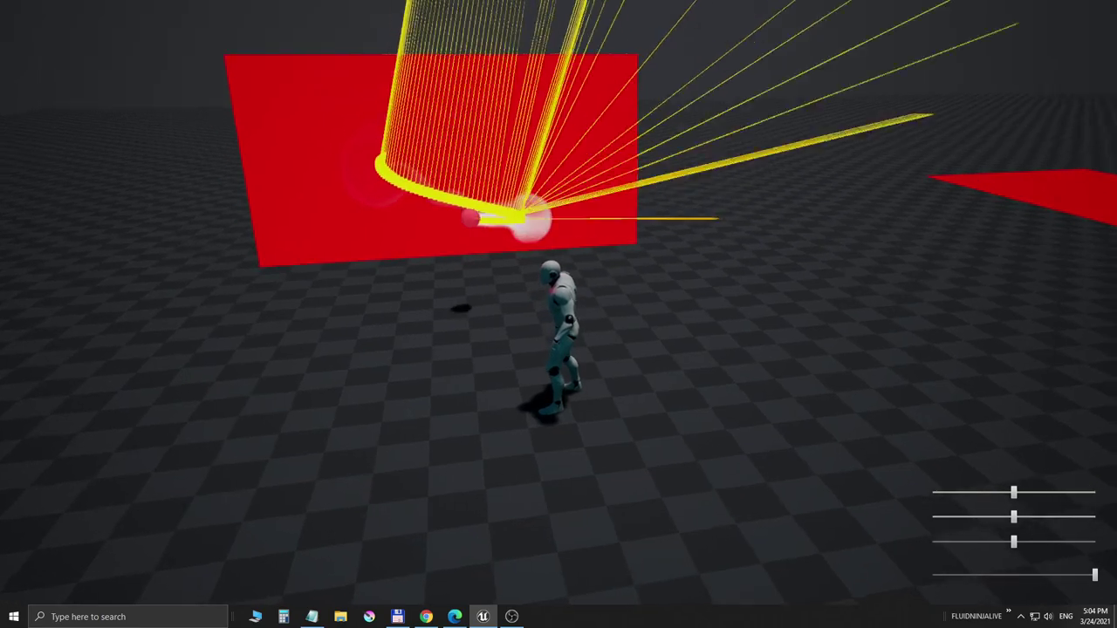
key("a")
key("d")
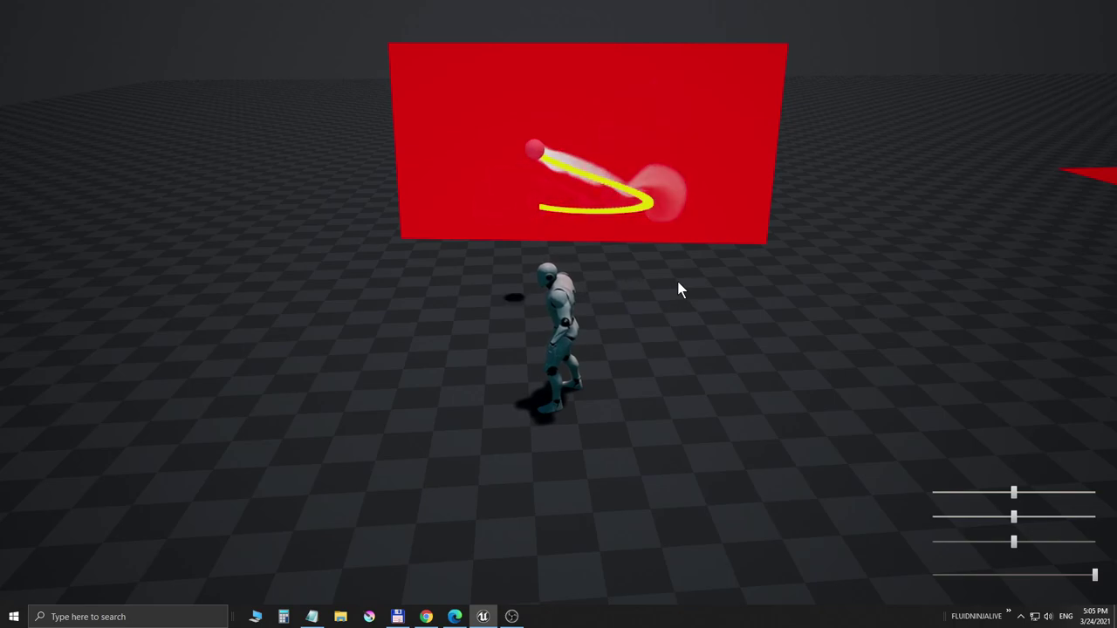
Step: Run the character onto the Stage 4 plane to examine line tracing from a fixed point to a fixed plane
left_click(674, 281)
key("w")
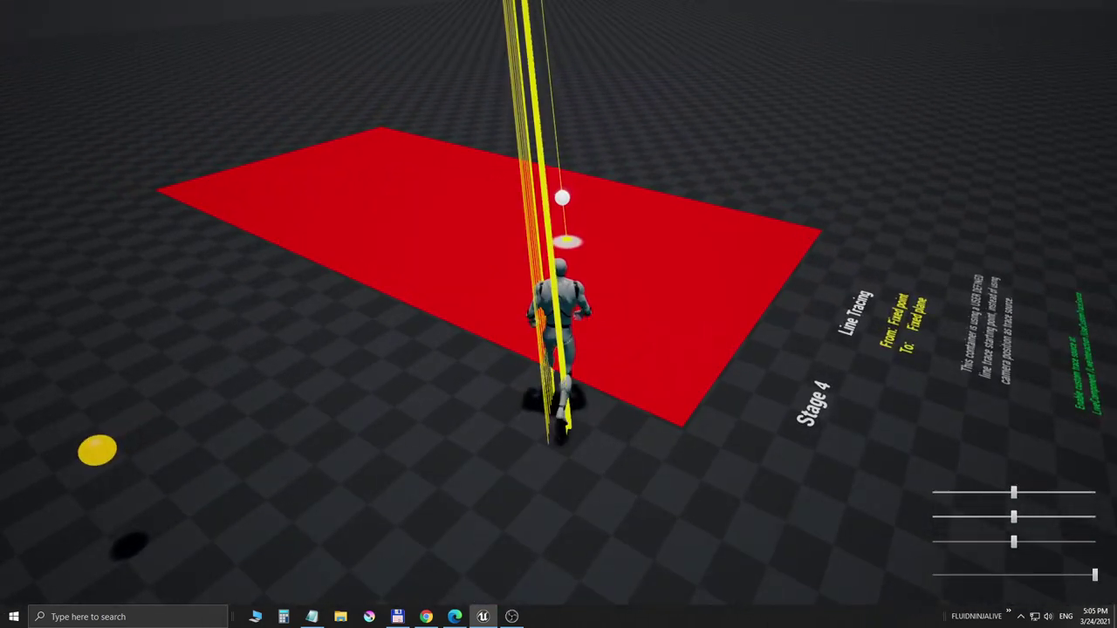
key("a")
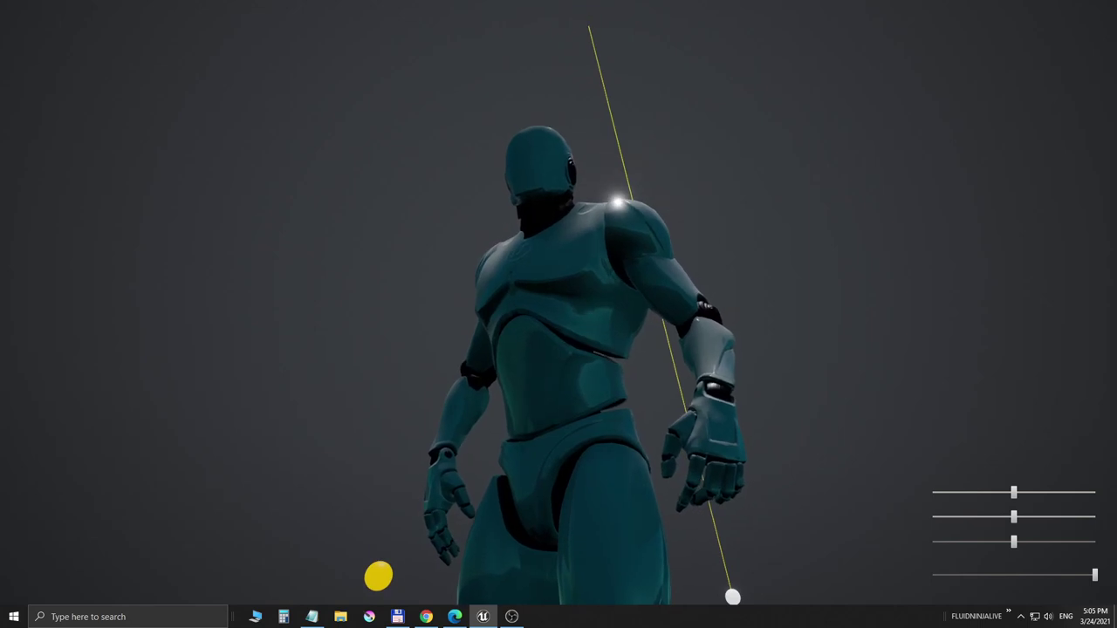
key("w")
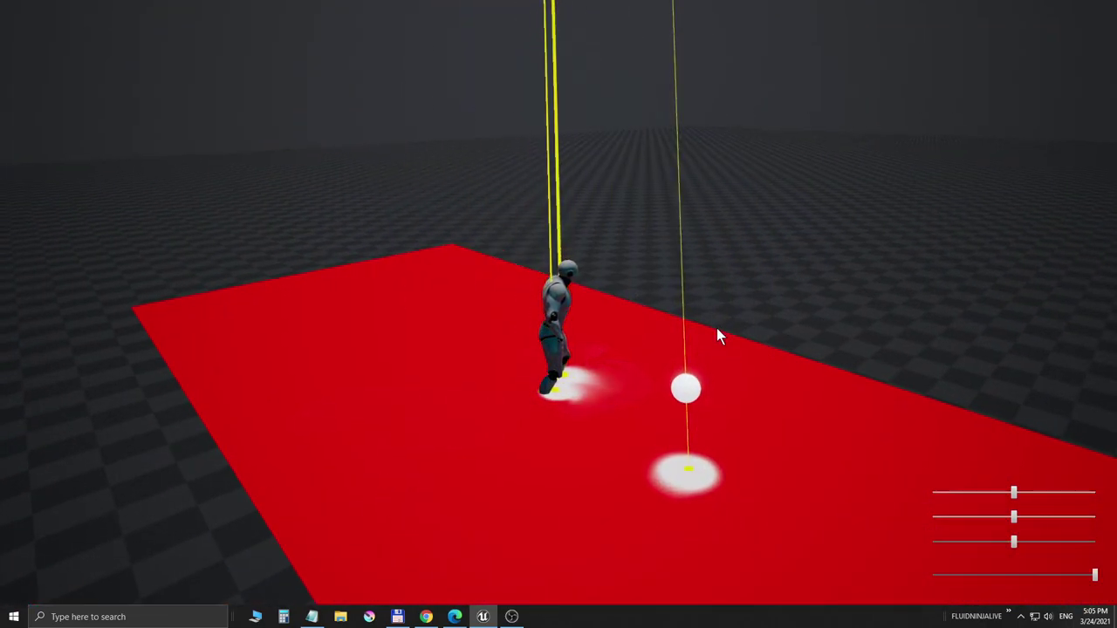
Step: Stop the play session, set Draw Debug Type to None on the Trace Overlap function's LineTraceByChannel node, and save NinjaLiveFunctions
key("F11")
left_click(197, 11)
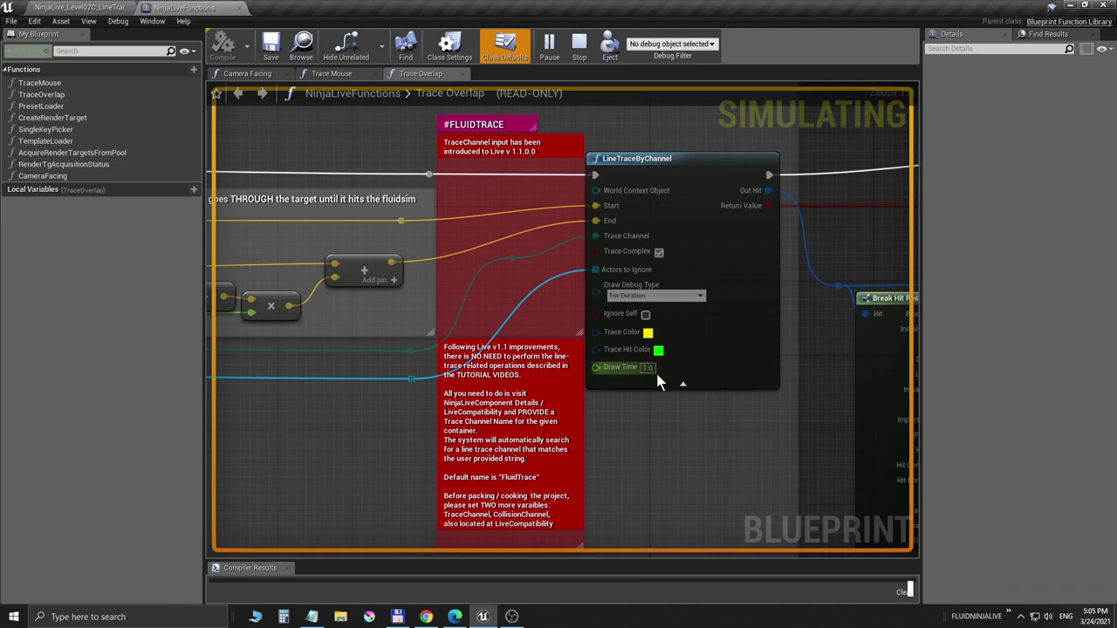
left_click(96, 7)
key("Escape")
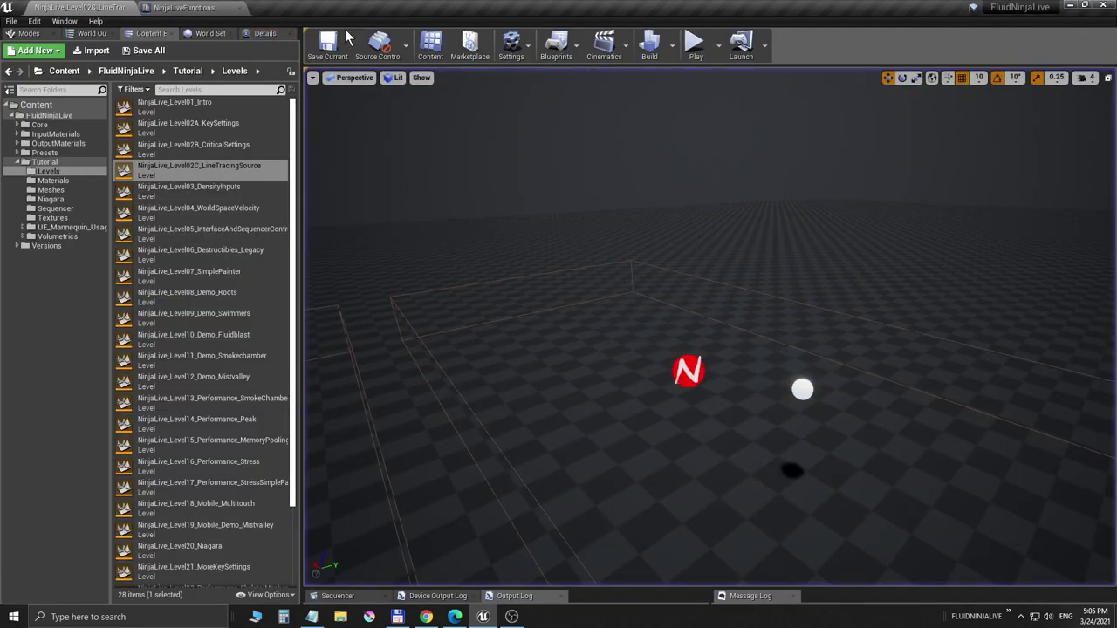
left_click(183, 7)
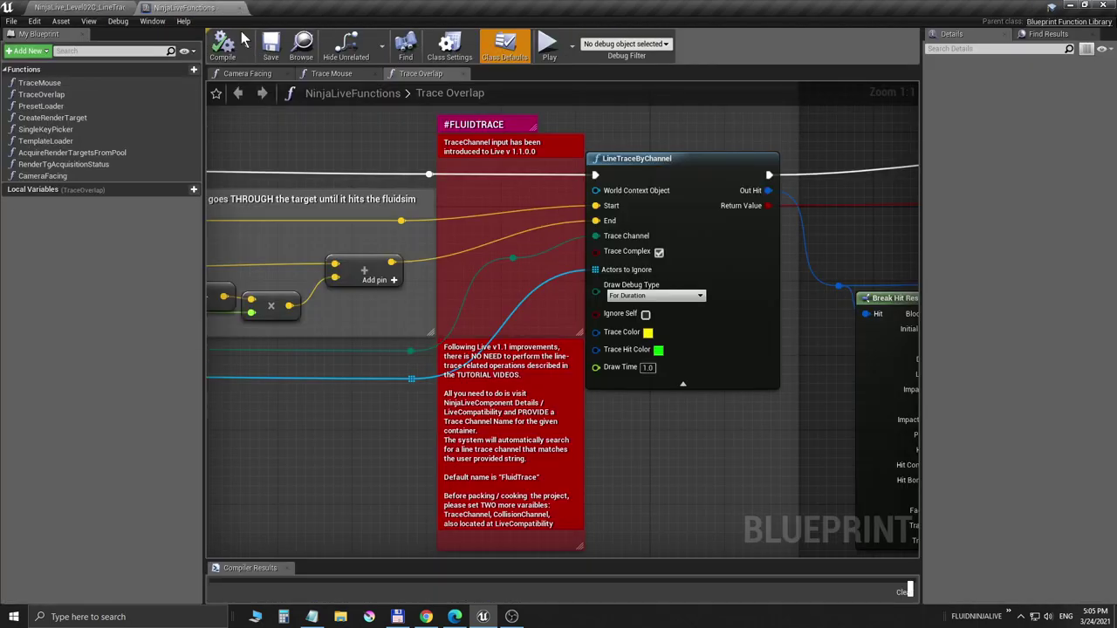
left_click(630, 305)
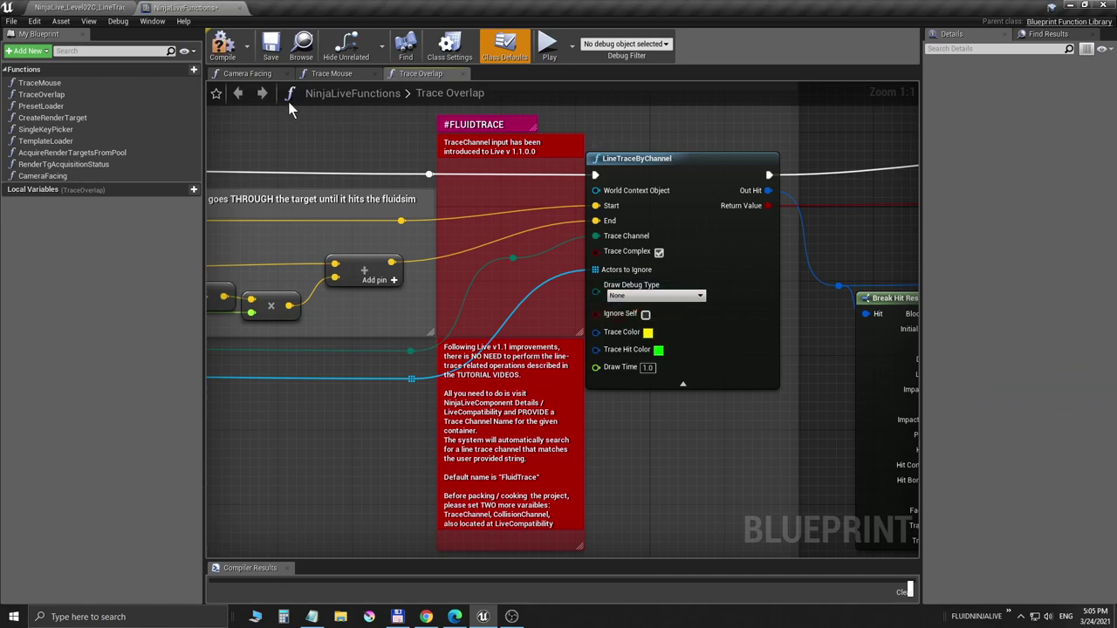
left_click(270, 48)
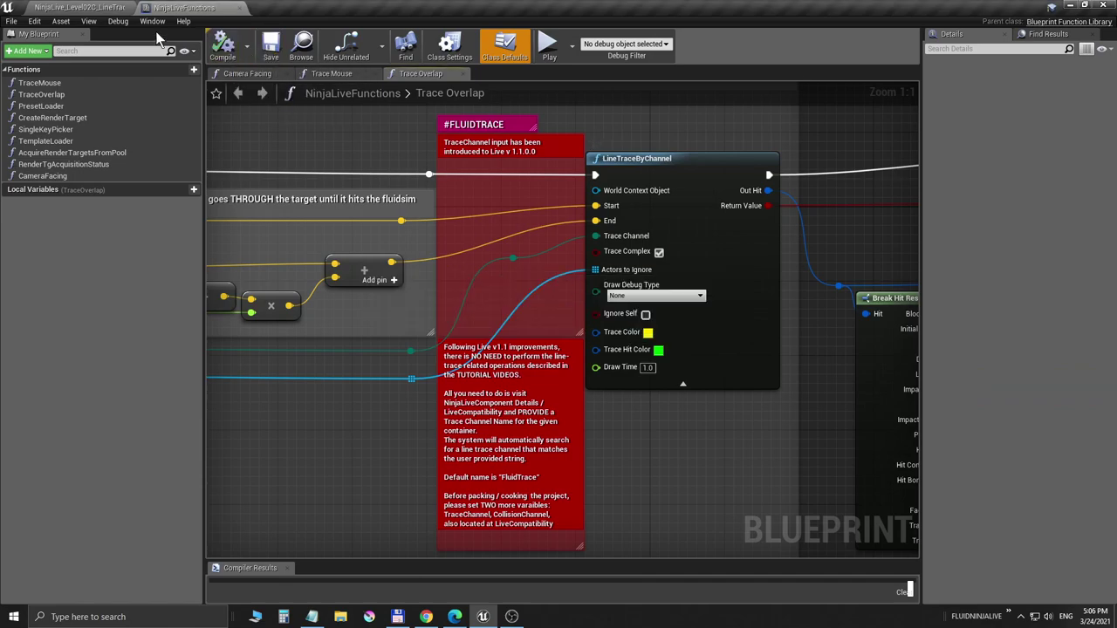
Step: Turn off Disable Blueprint for the FluidBlast_Simple container around the yellow sphere and play the level full-screen
left_click(72, 11)
key("F11")
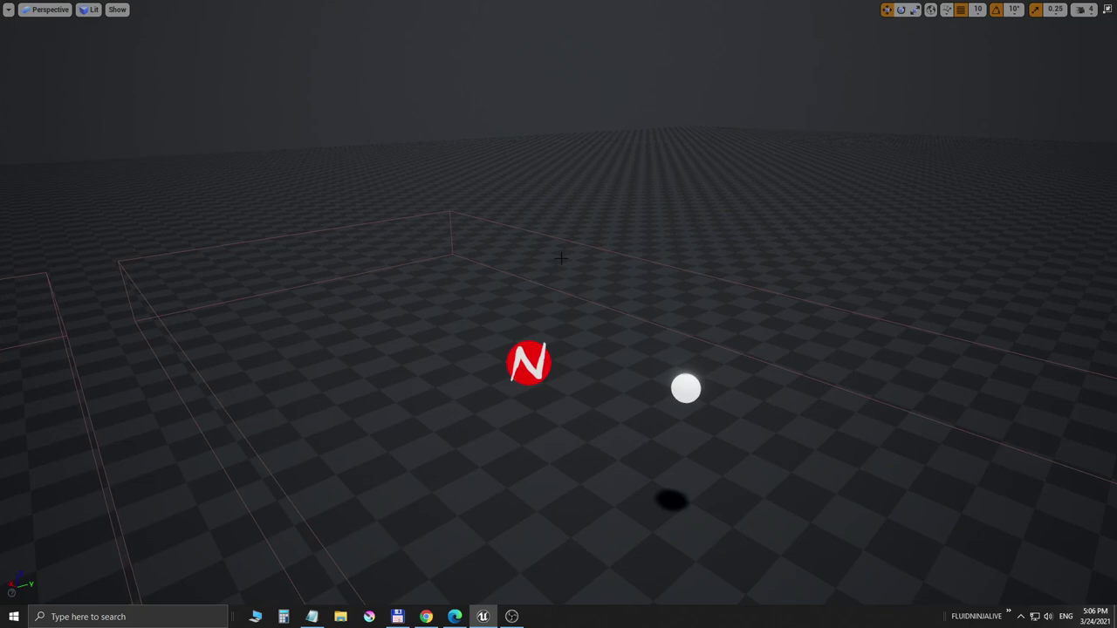
right_click_drag(560, 259, 656, 283)
key("F11")
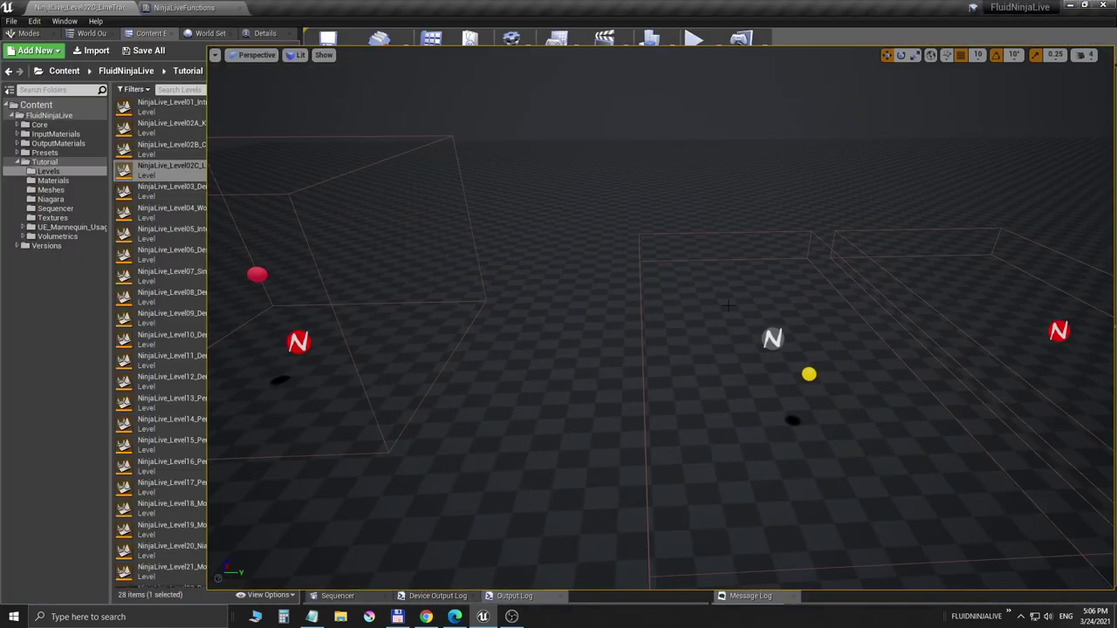
left_click(277, 34)
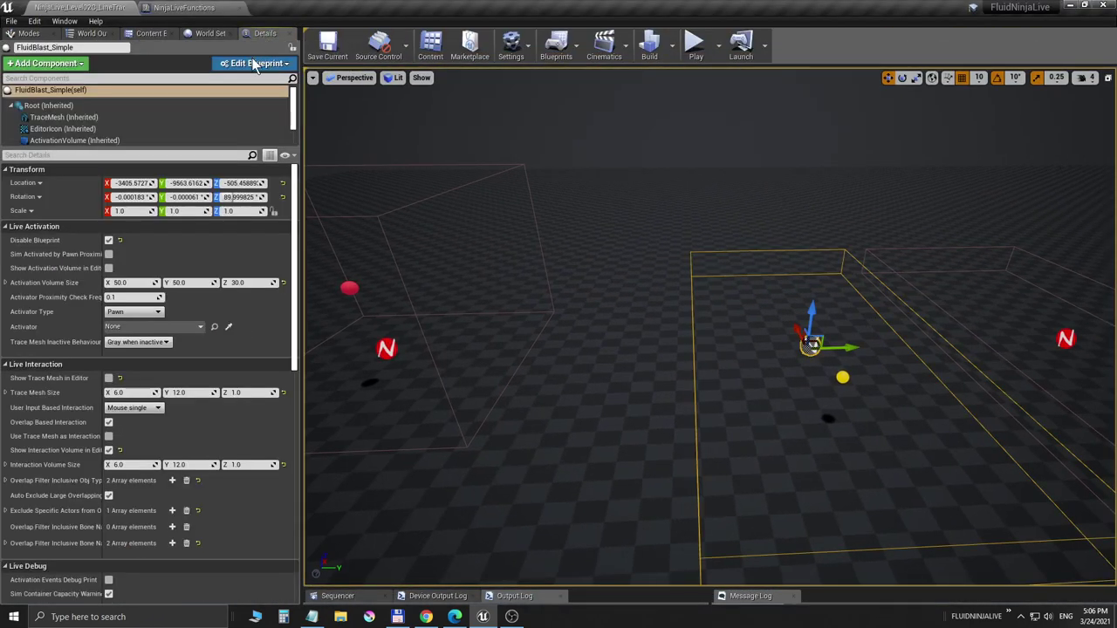
left_click(612, 254)
key("F11")
key("alt+p")
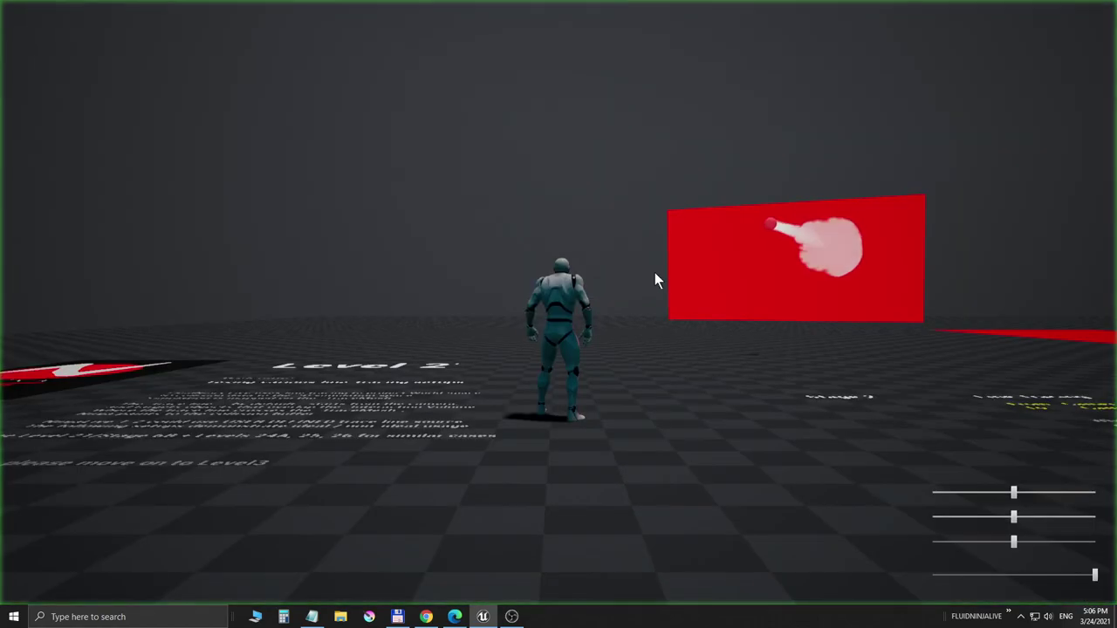
Step: Run the character around the Stage 2 camera-facing plane to examine its fluid trails, ending on the horizontal plane with the yellow sphere
key("w")
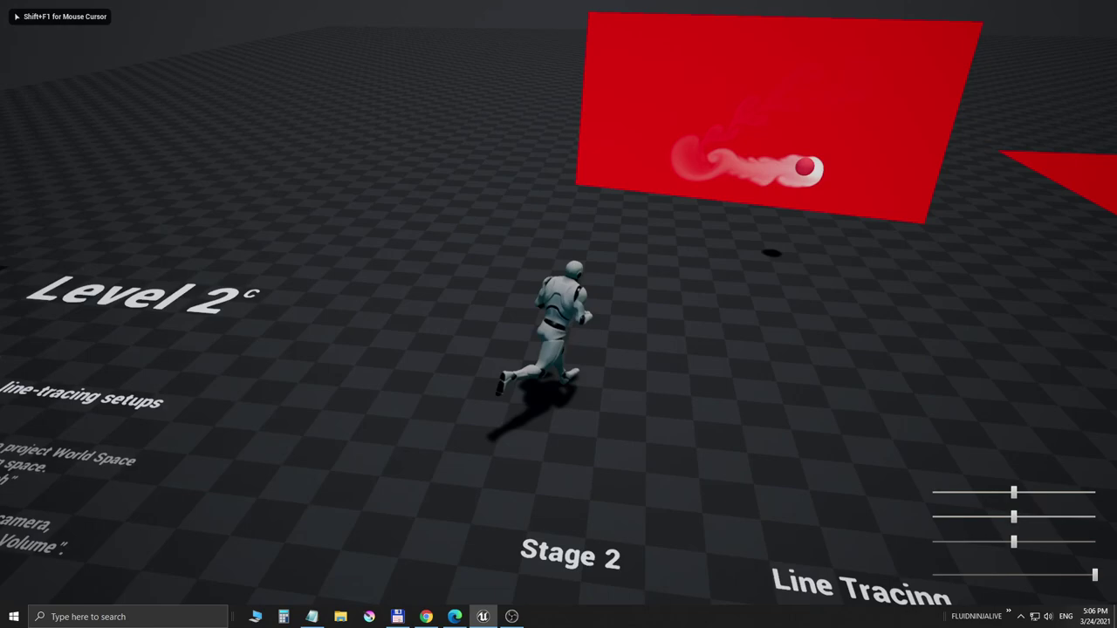
key("d")
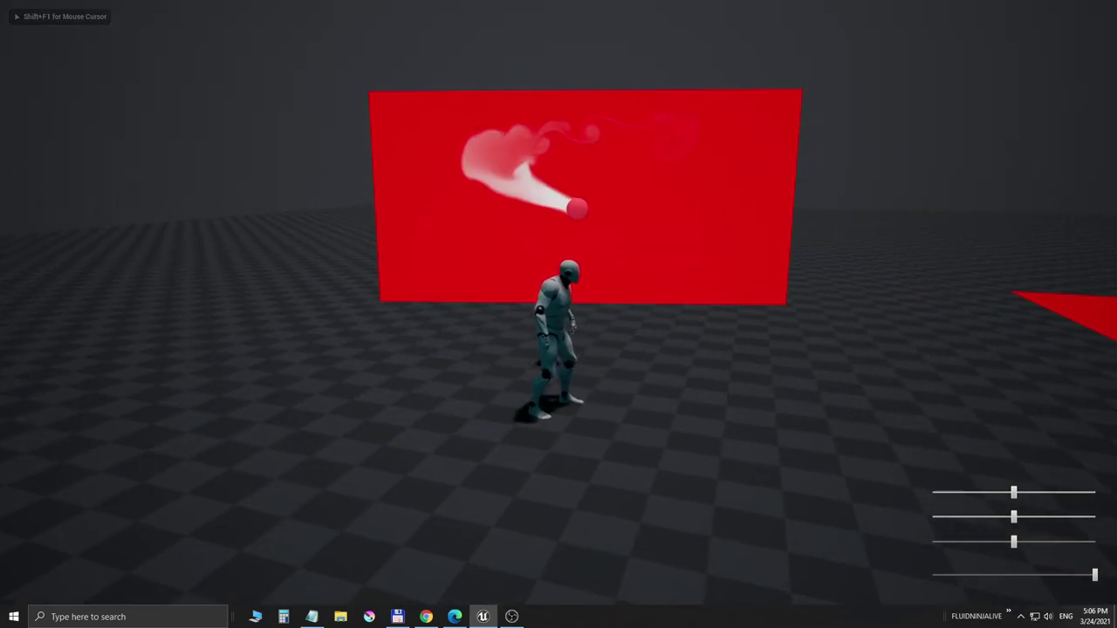
key("d")
key("a")
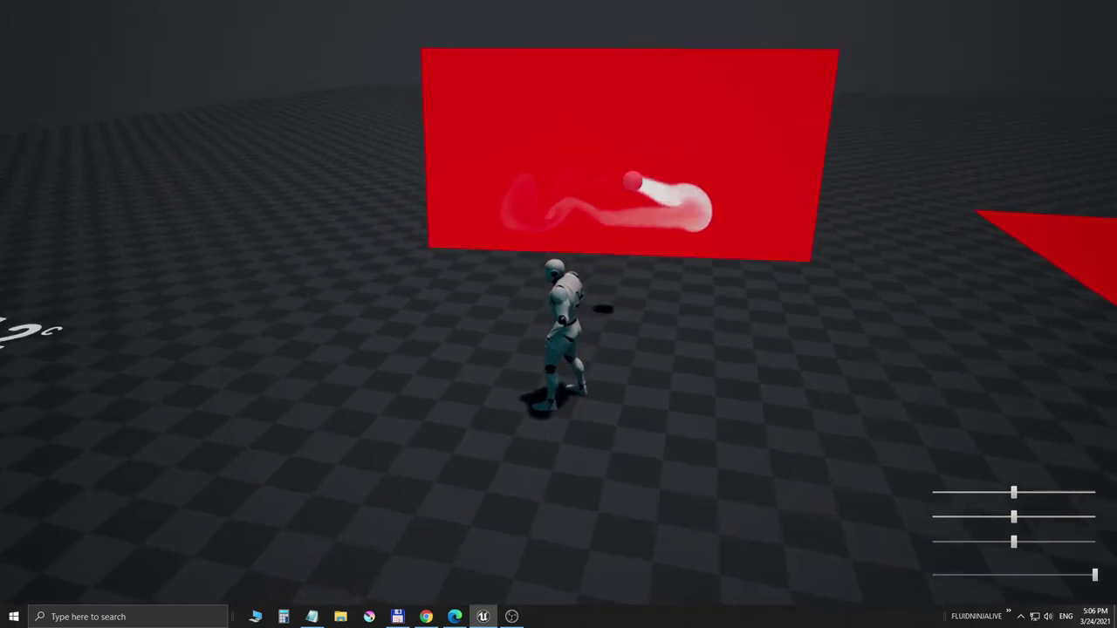
key("w")
key("a")
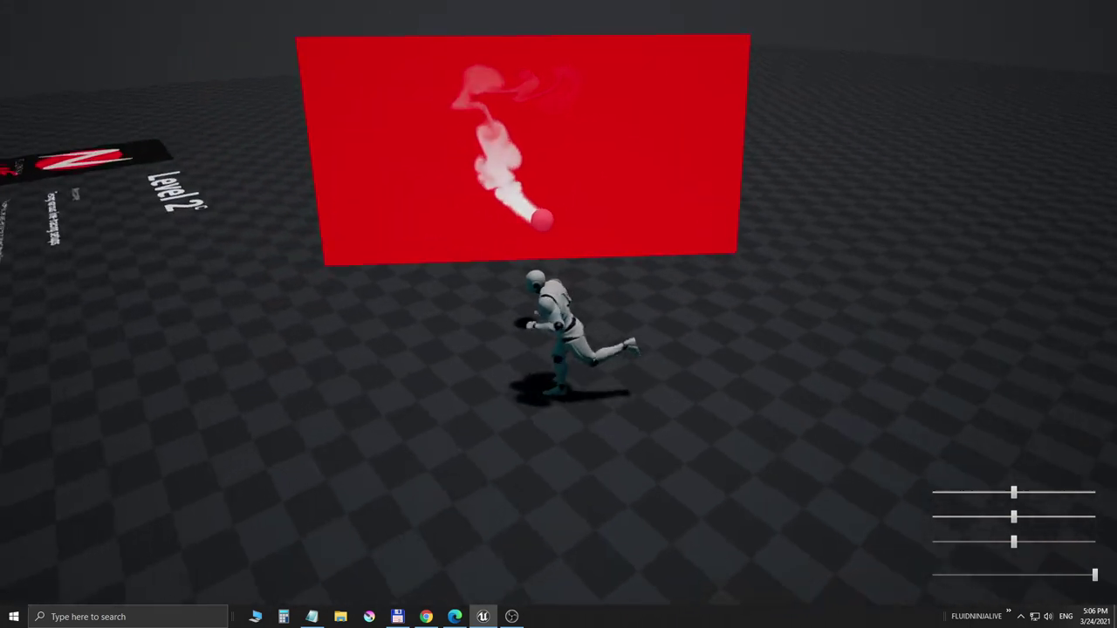
key("d")
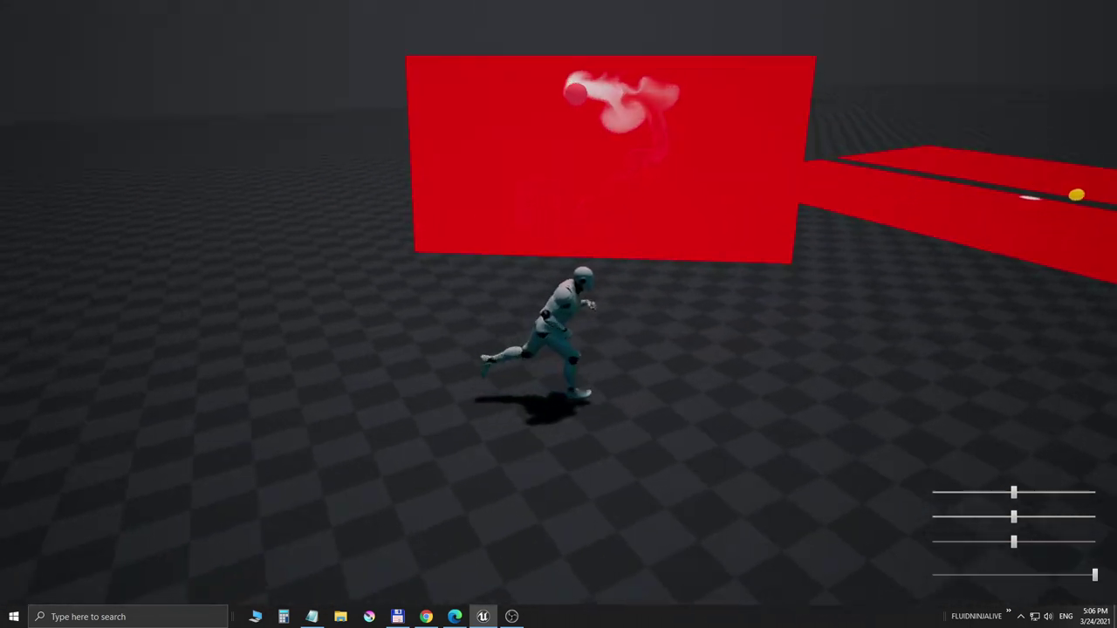
key("a")
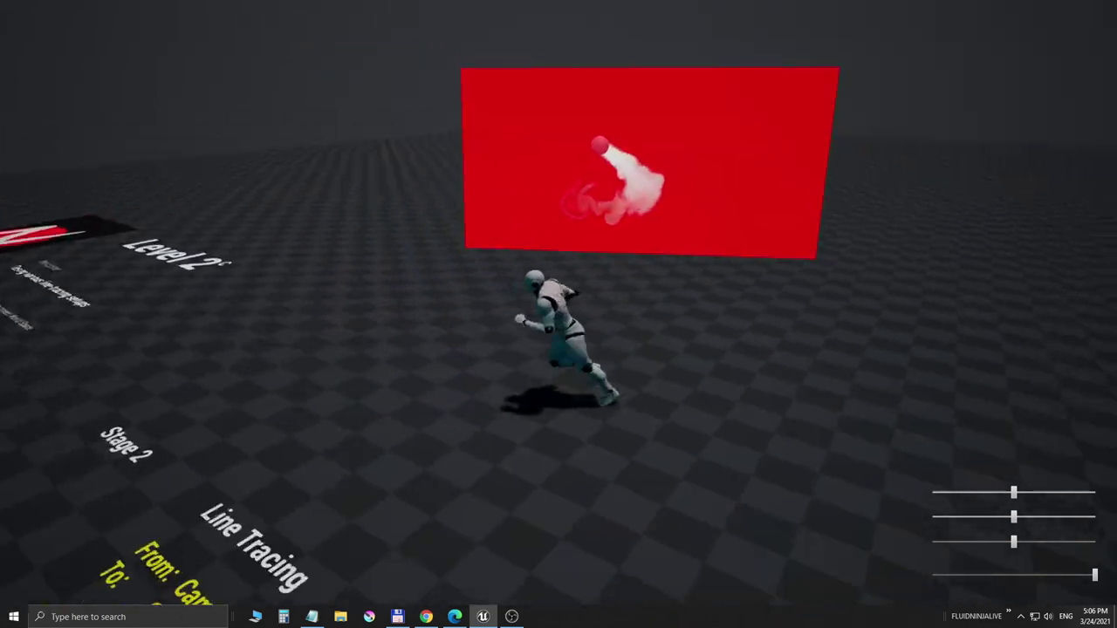
key("w")
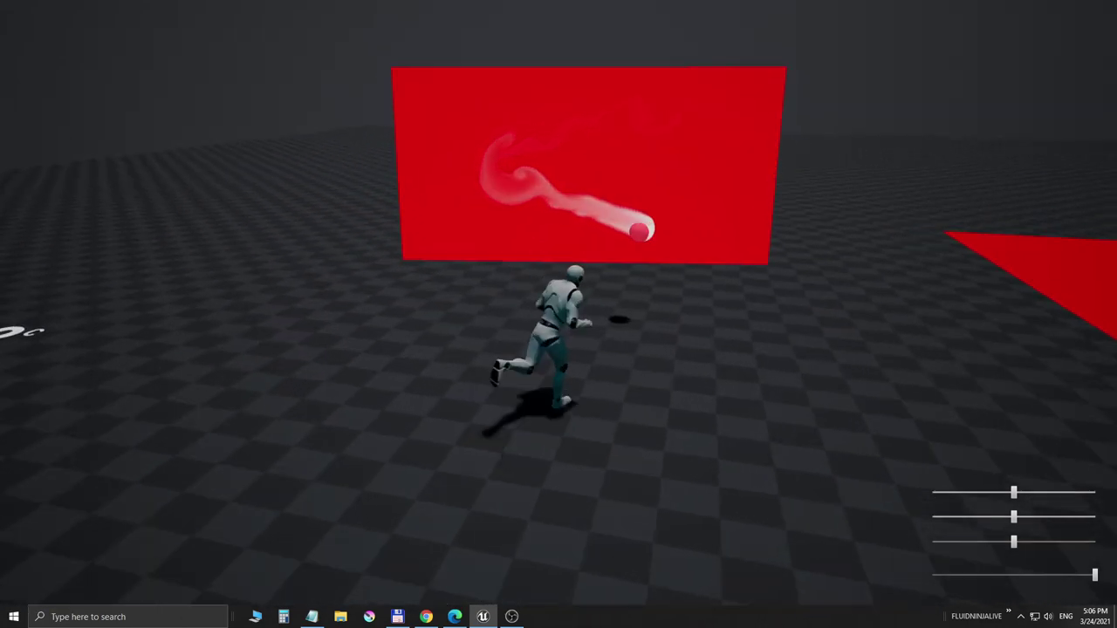
key("d")
key("a")
key("d")
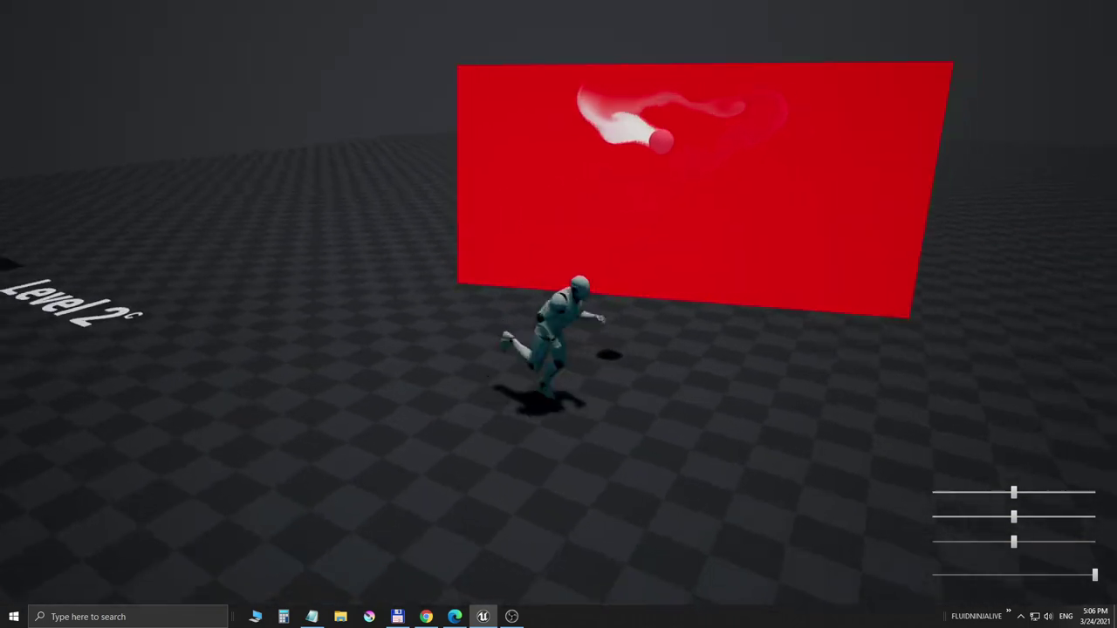
key("a")
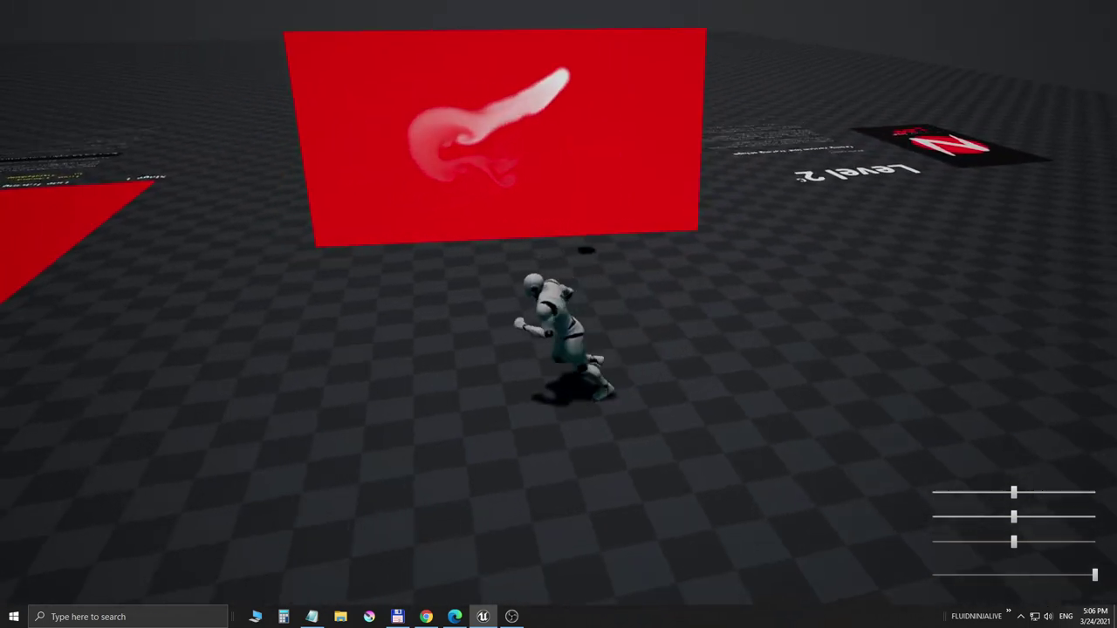
key("d")
key("a")
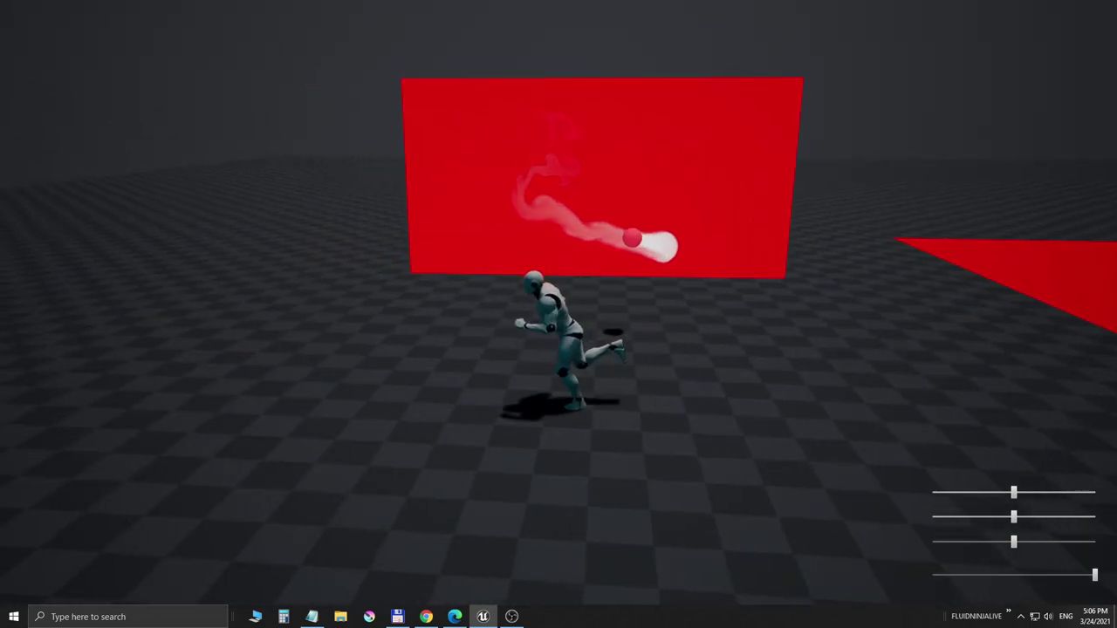
key("d")
key("w")
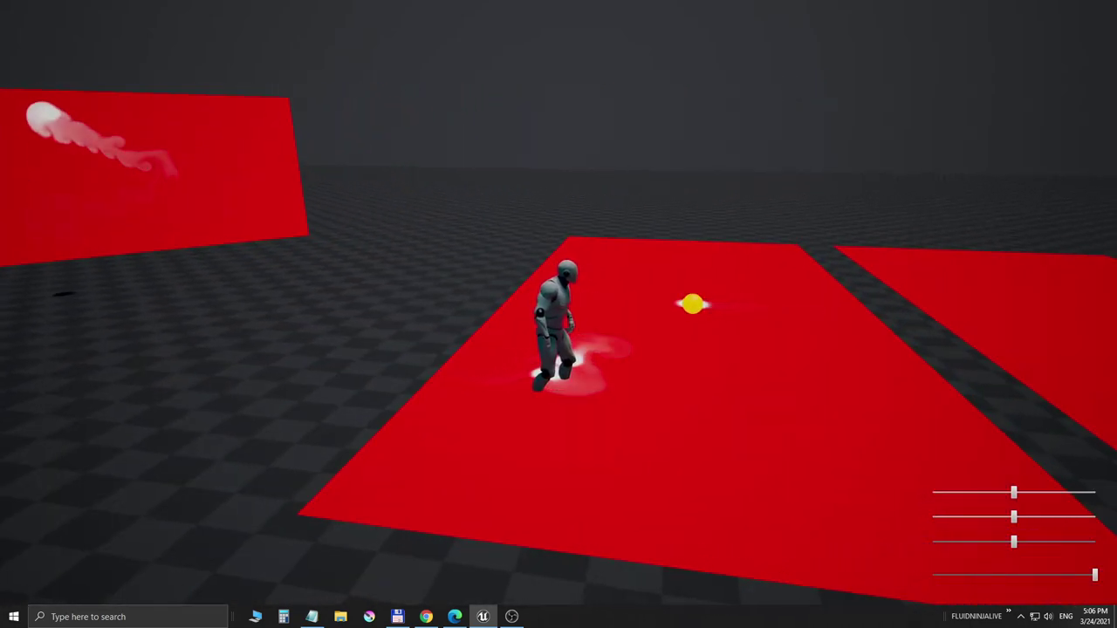
Step: Lower the bottommost on-screen slider to just below its midpoint and return to controlling the character on the Stage 3 plane
key("w")
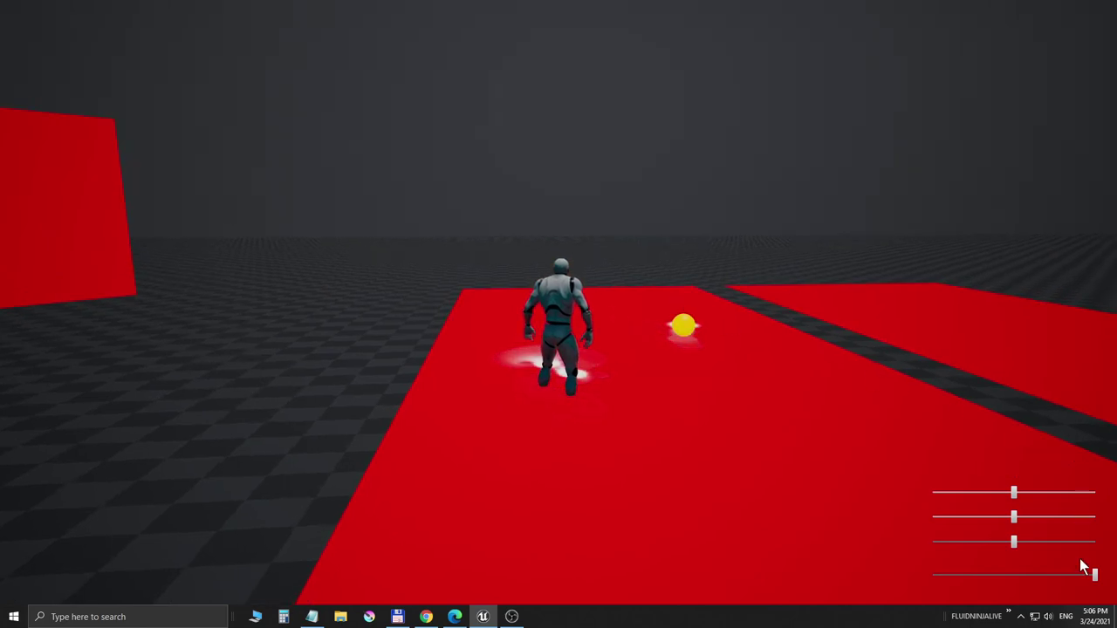
left_click_drag(1094, 574, 997, 572)
left_click(778, 402)
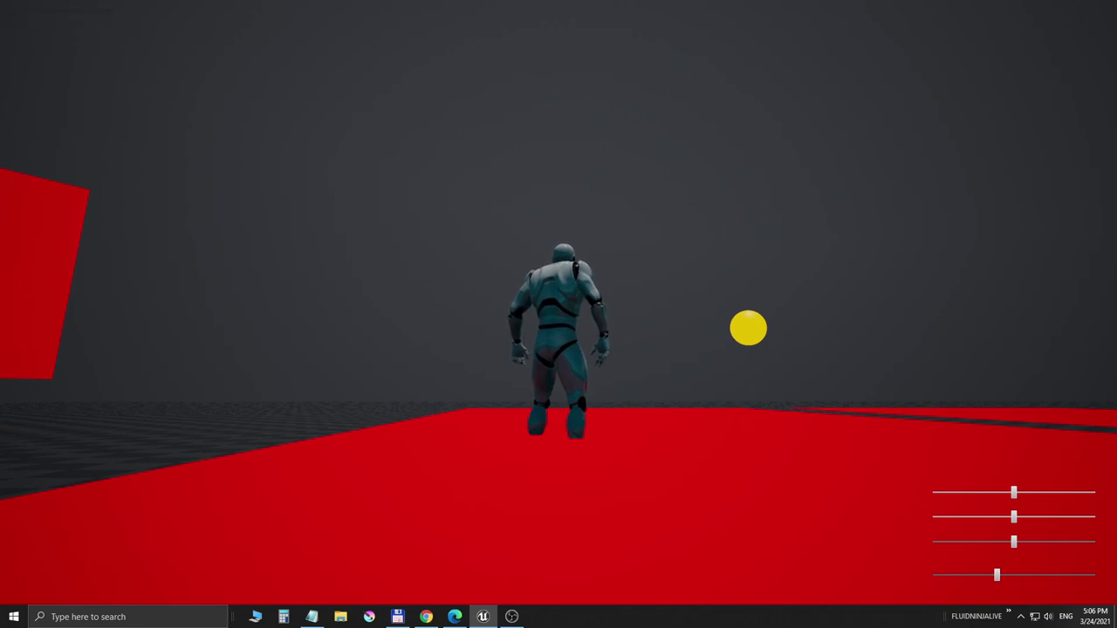
left_click(811, 290)
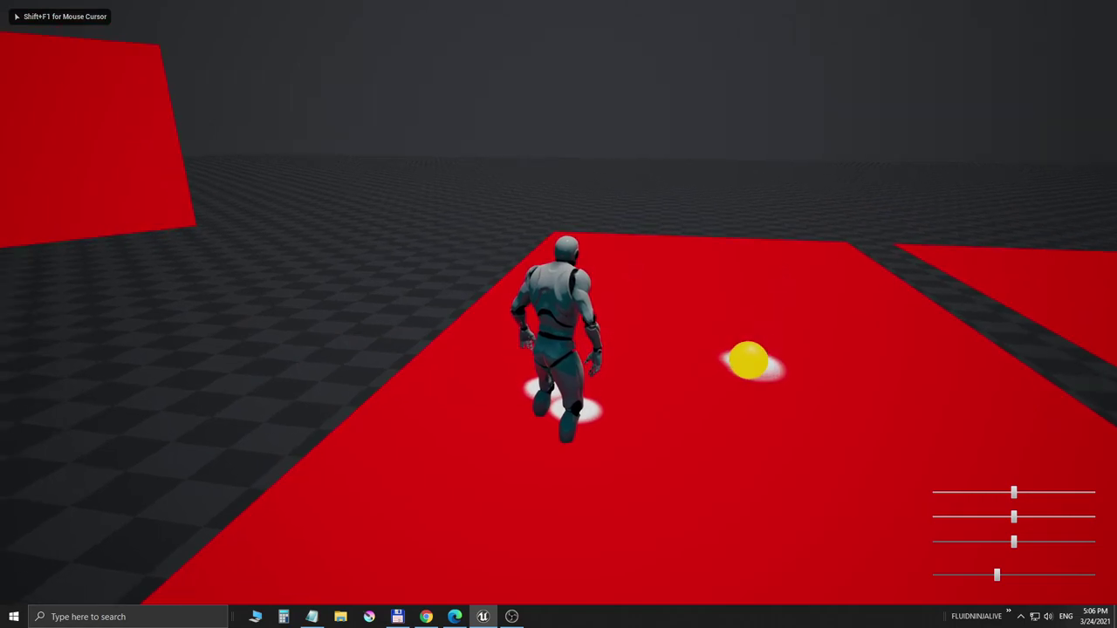
Step: Run the character around the Stage 3 plane from steep camera angles to examine its fluid trails and those of the yellow sphere
key("d")
key("w")
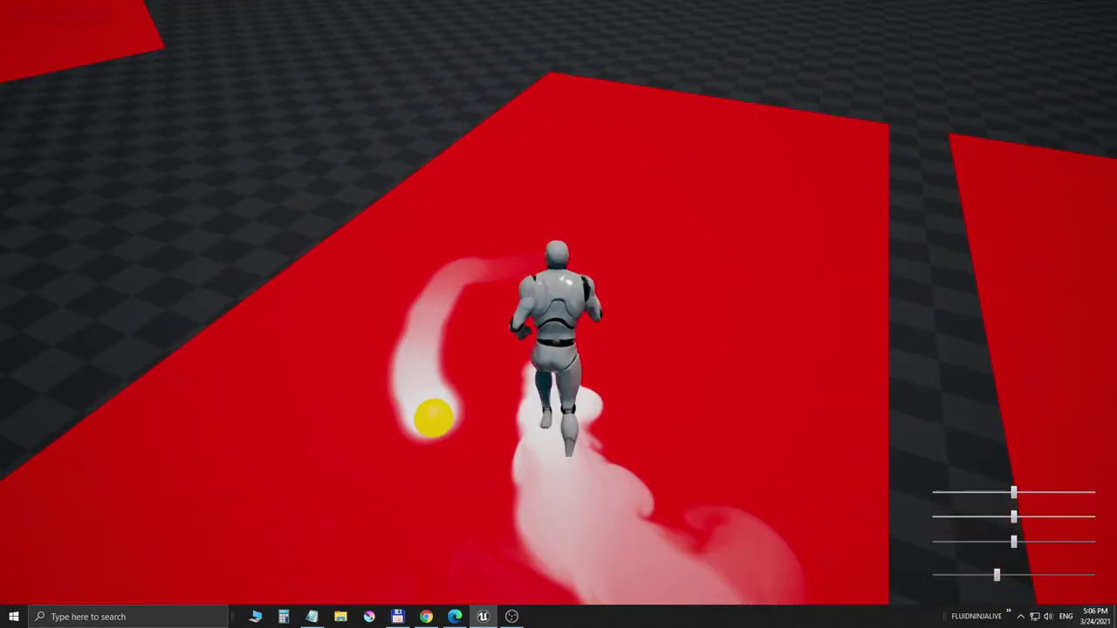
key("d")
key("s")
key("a")
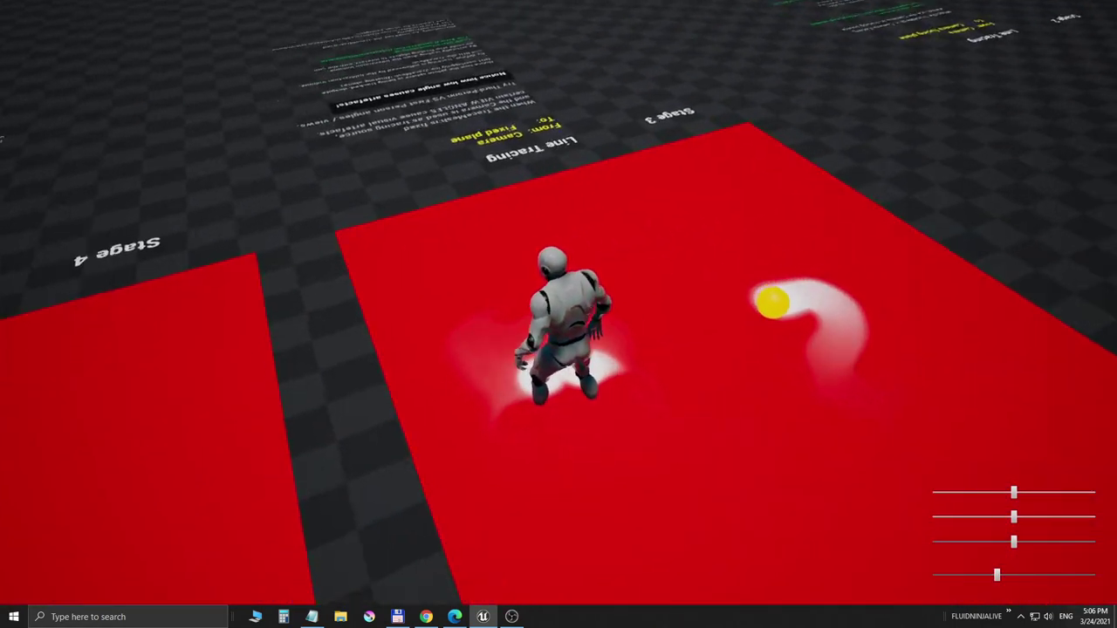
key("a")
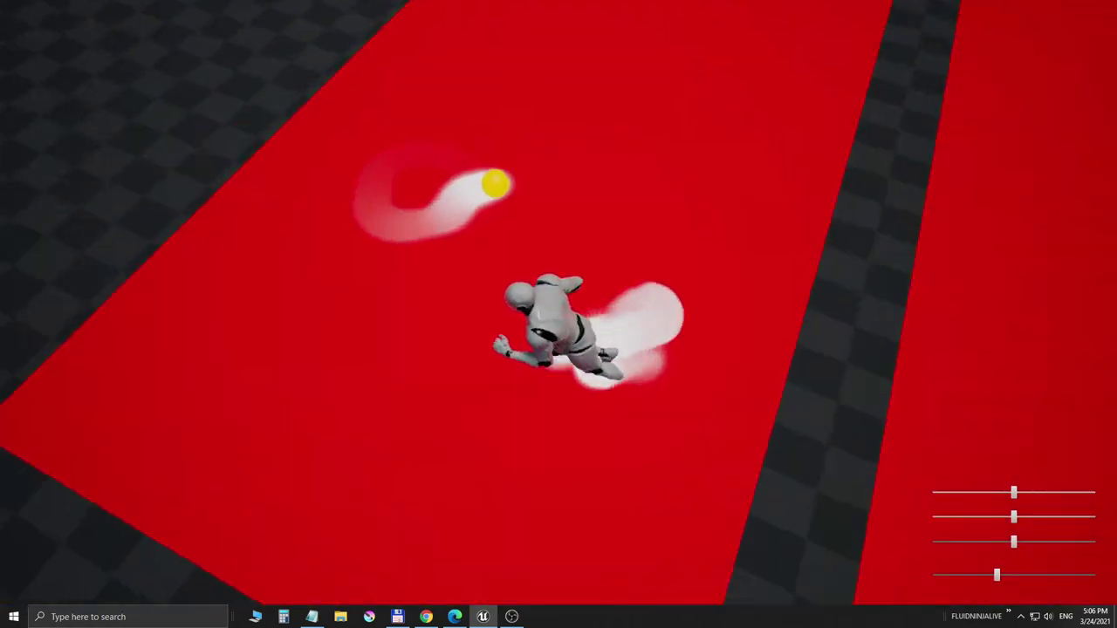
key("w")
key("d")
key("w")
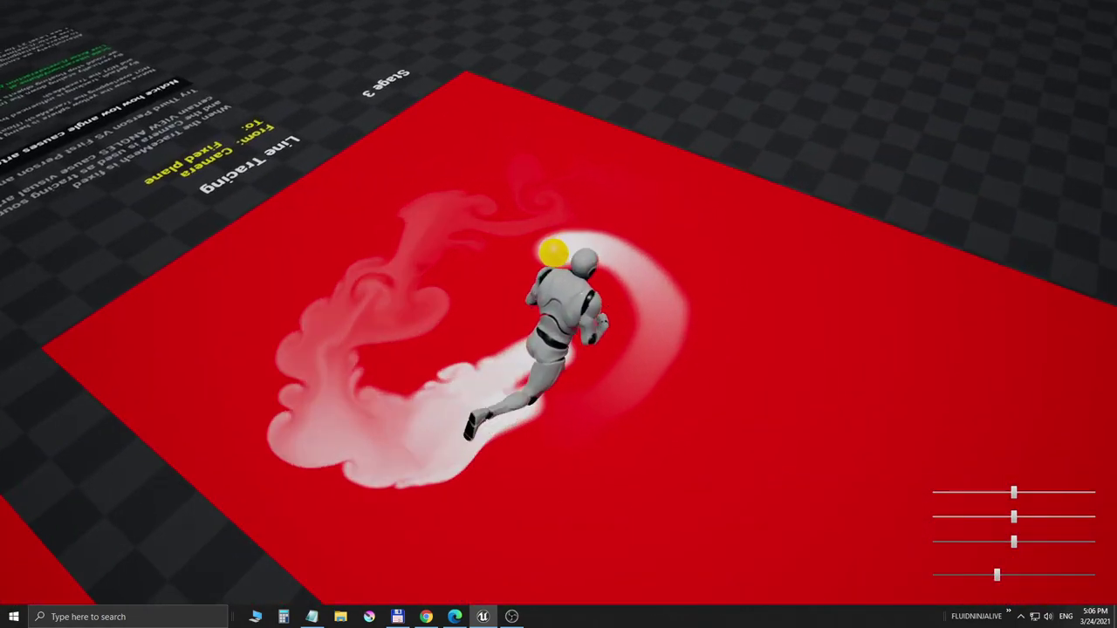
key("a")
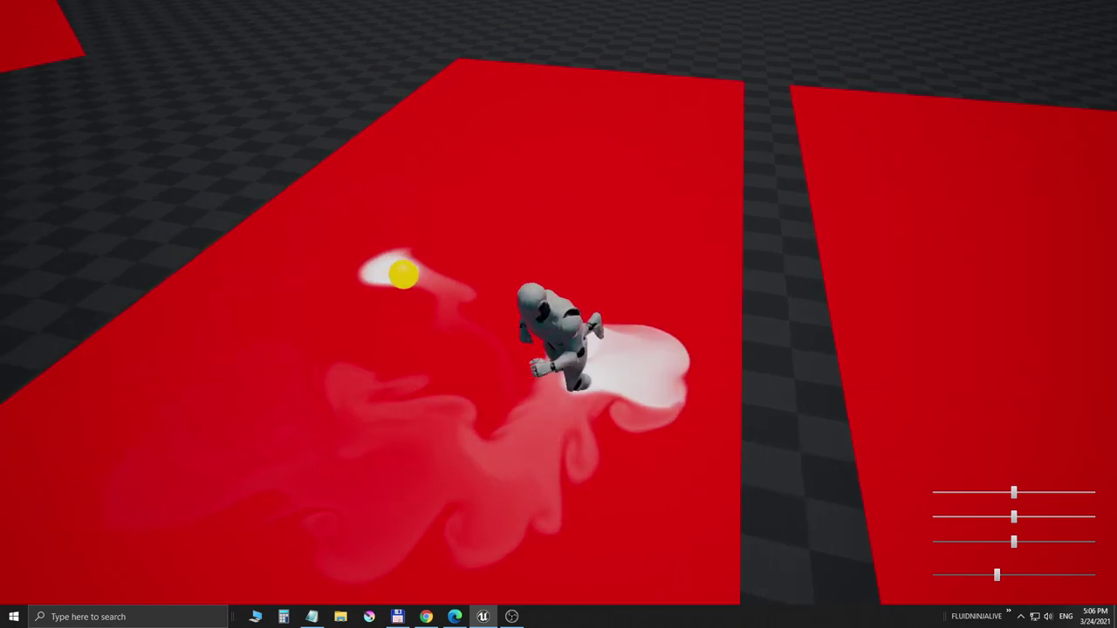
key("d")
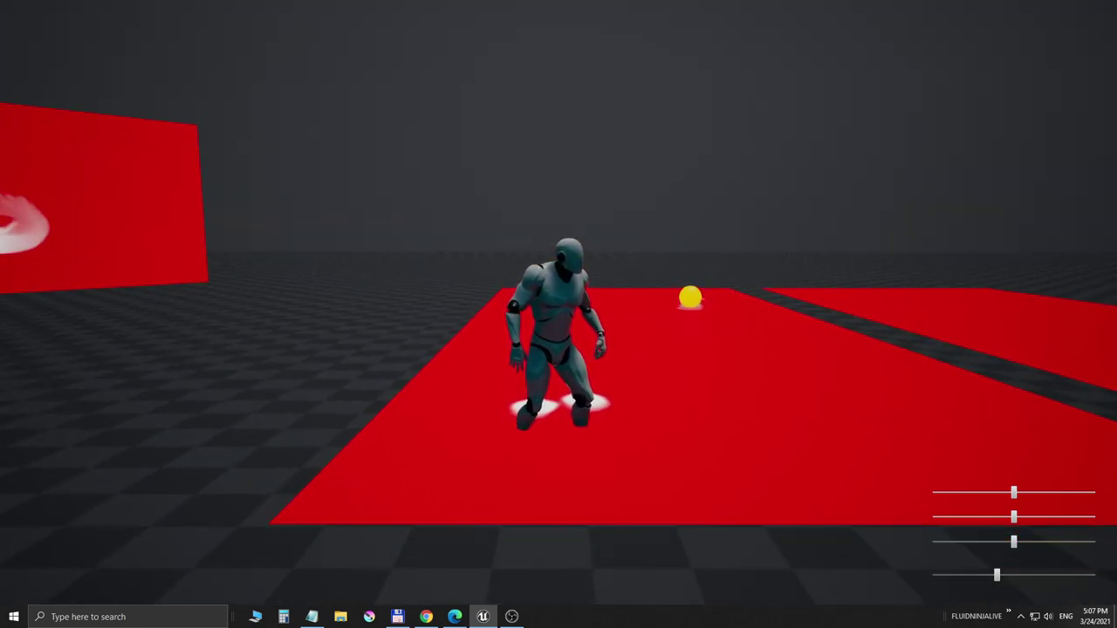
Step: Make the character jump repeatedly on the Stage 3 plane at a low camera angle to examine the line tracing artefacts
key("space")
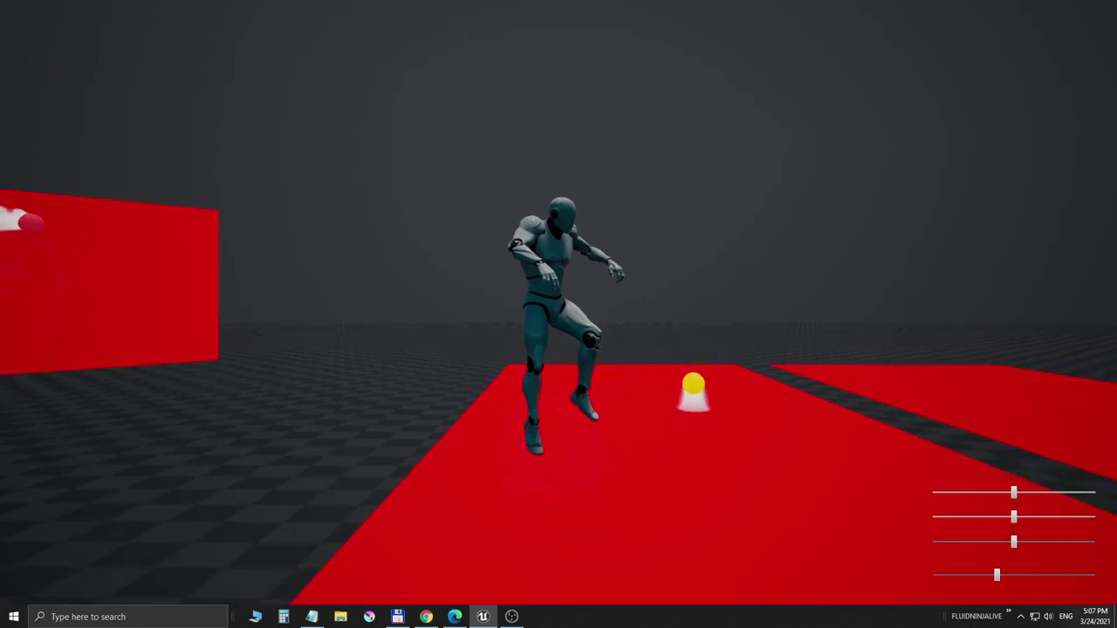
key("space")
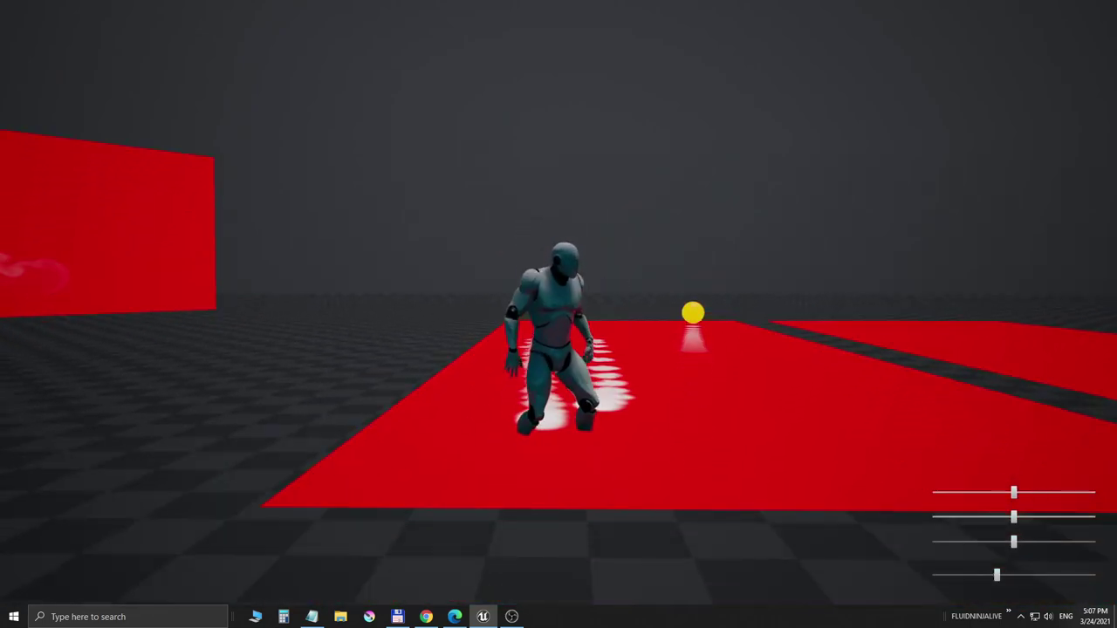
key("space")
key("space")
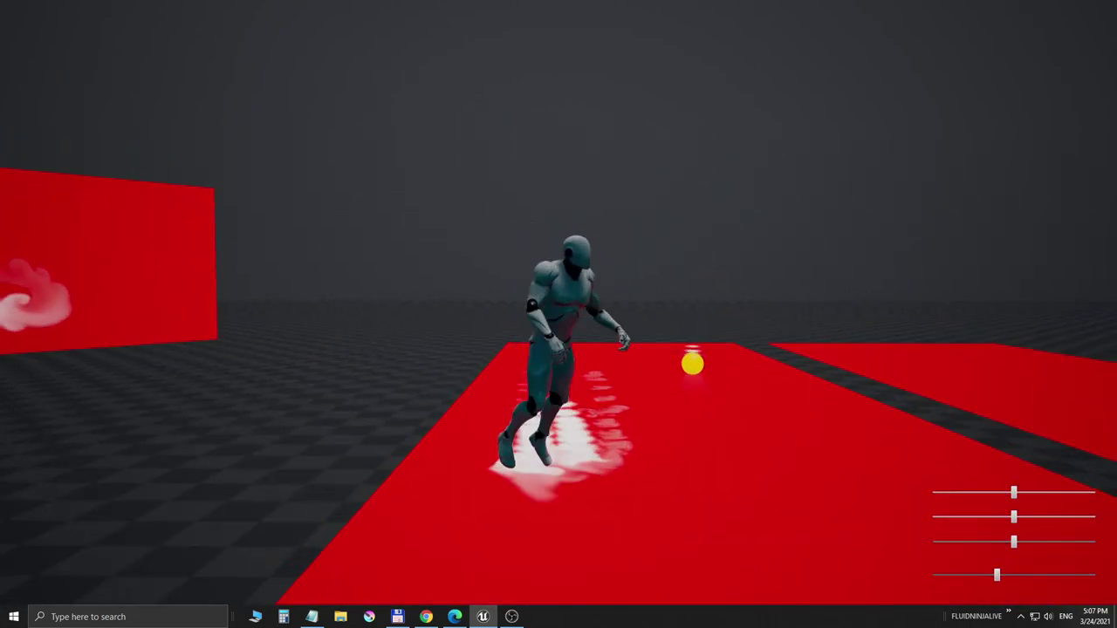
key("space")
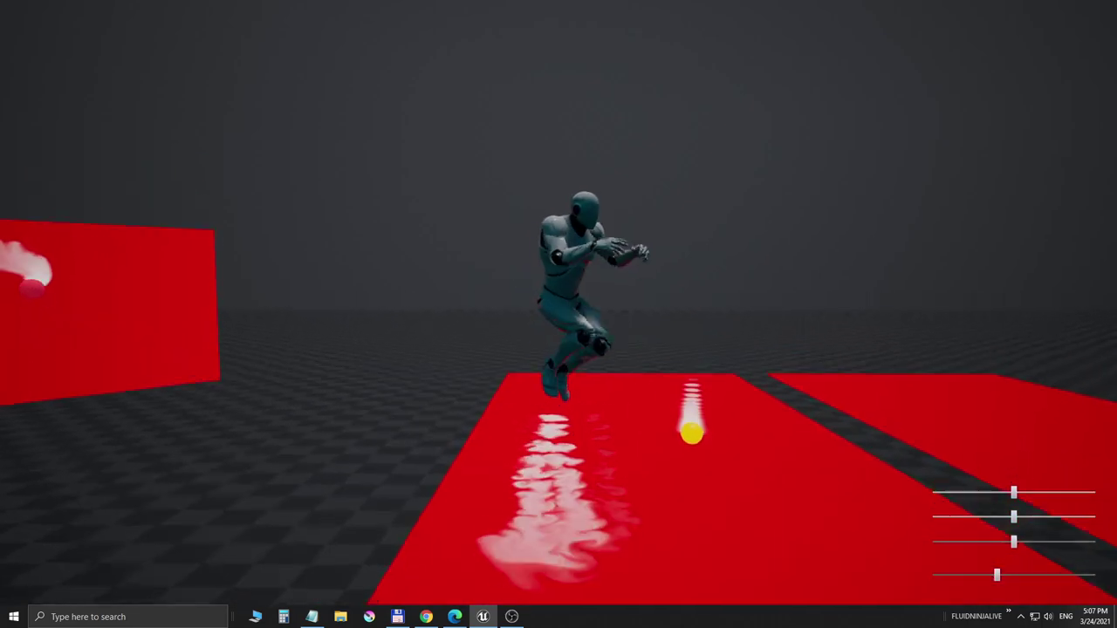
key("space")
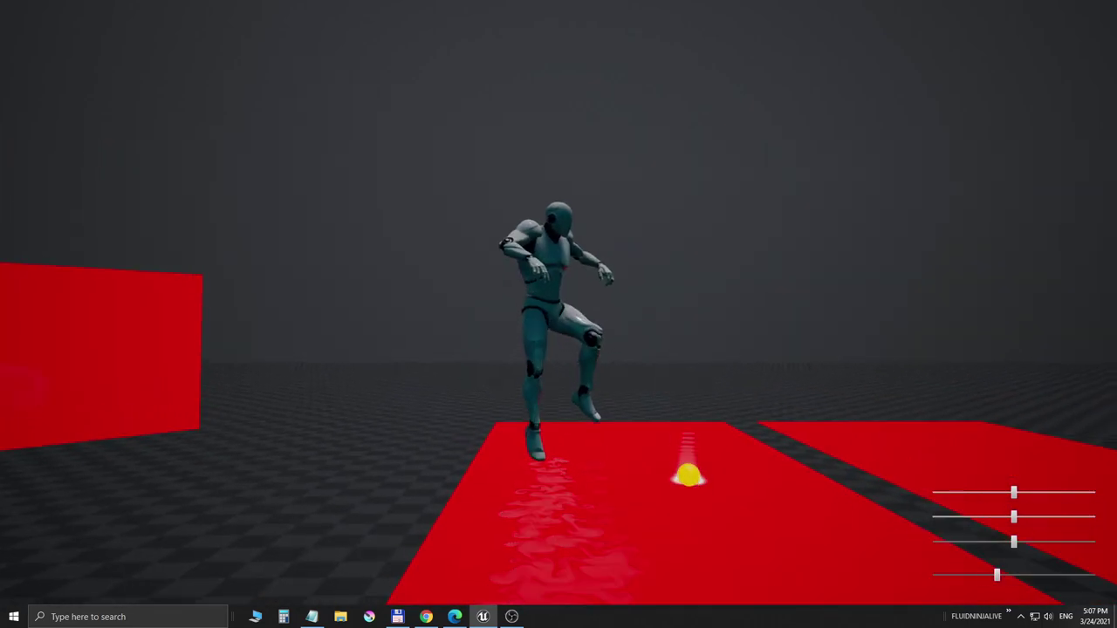
key("space")
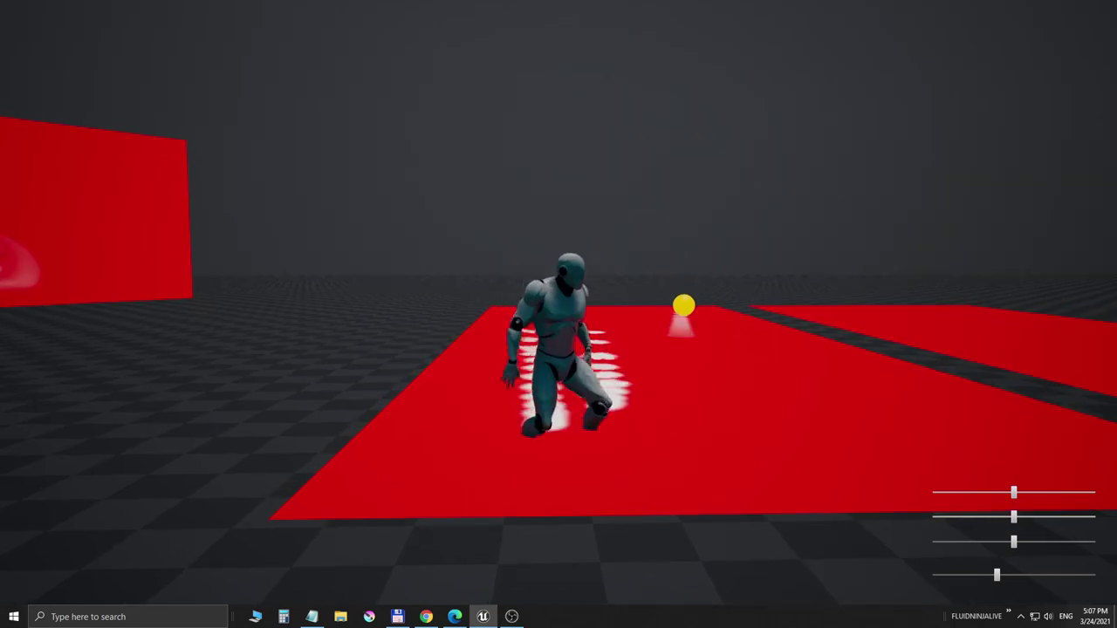
Step: Run the character across the Stage 3 plane from side and front views to compare its fluid trail at shallow angles
key("w")
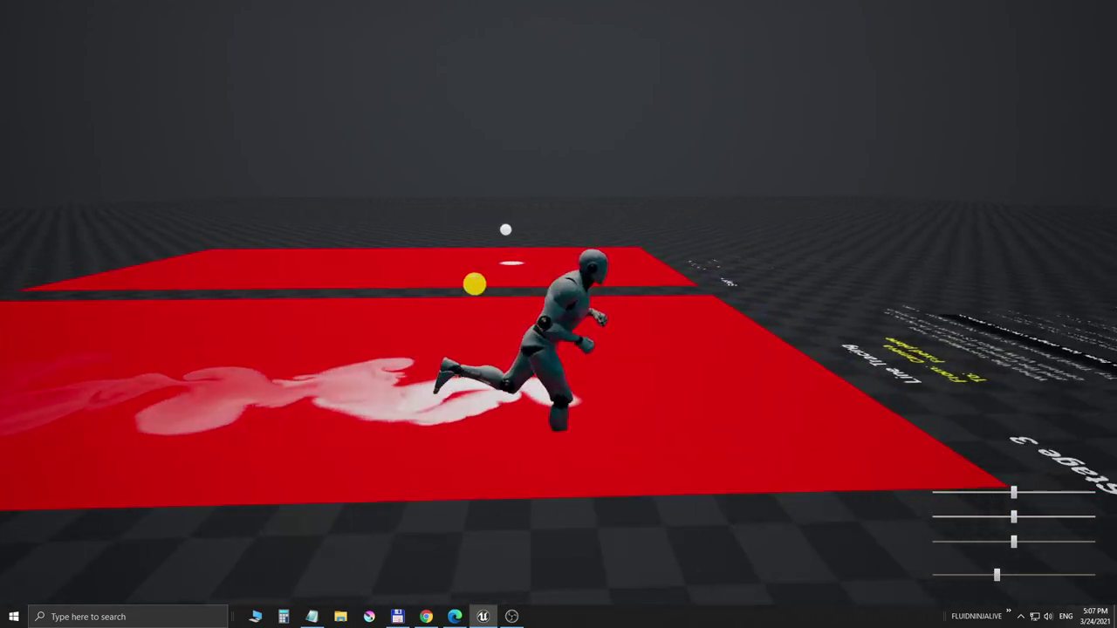
key("a")
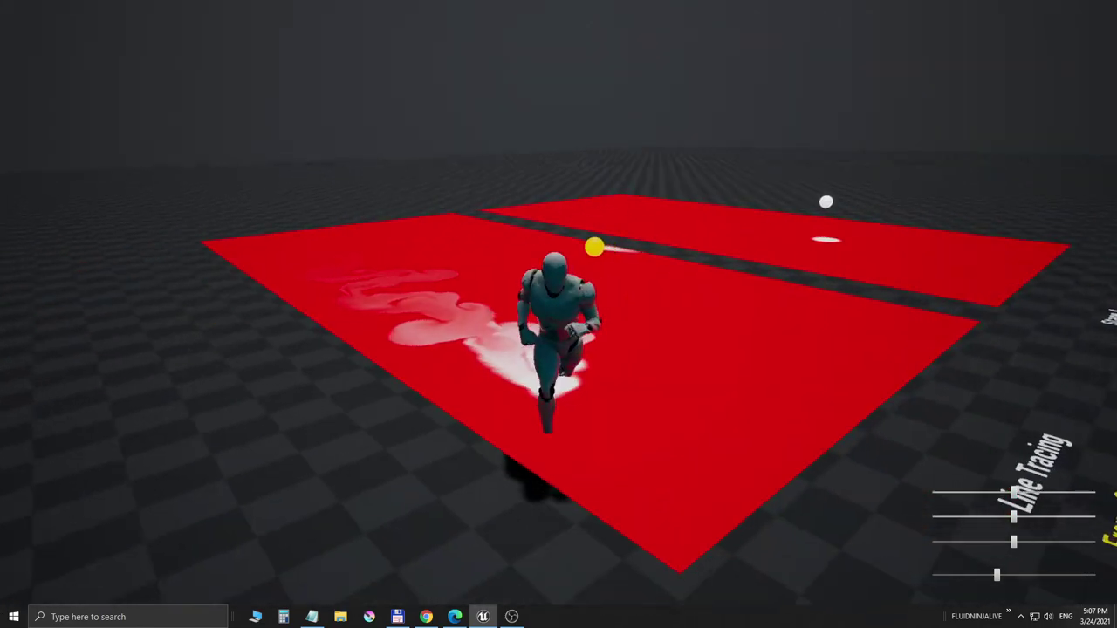
key("a")
Step: Move the character around in front of the Stage 2 camera-facing plane to examine the moving sphere's fluid trail
key("w")
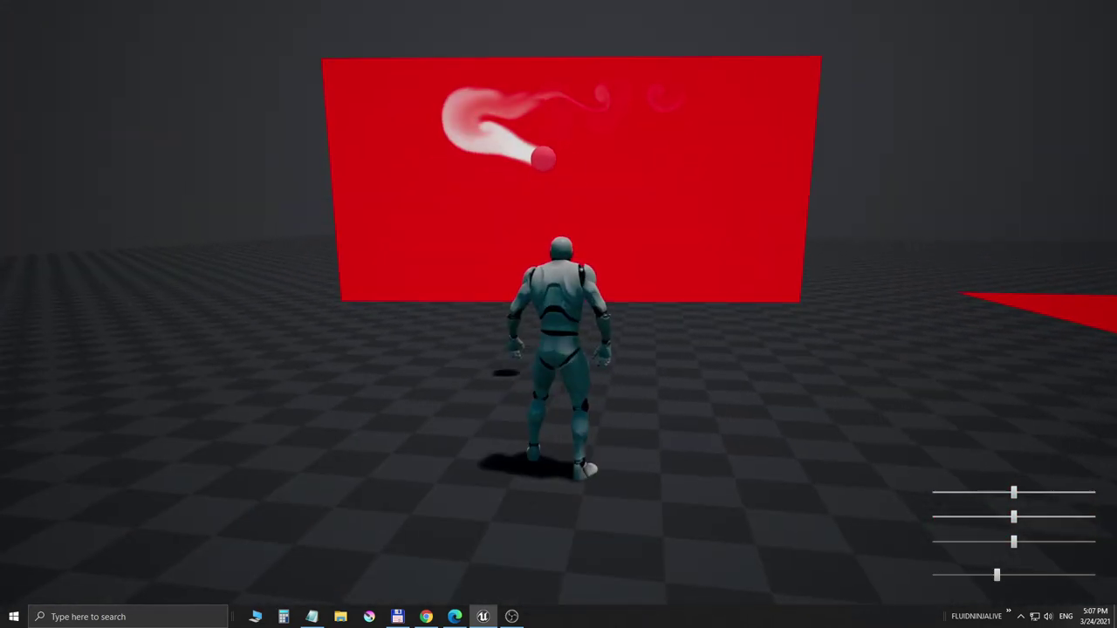
key("d")
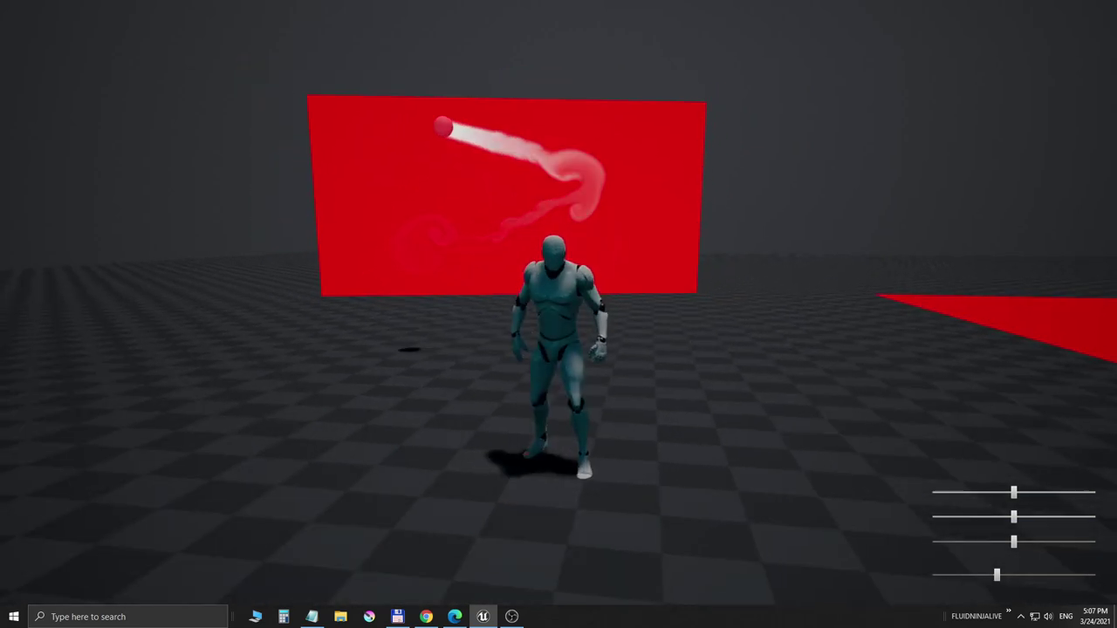
key("d")
key("w")
key("a")
key("s")
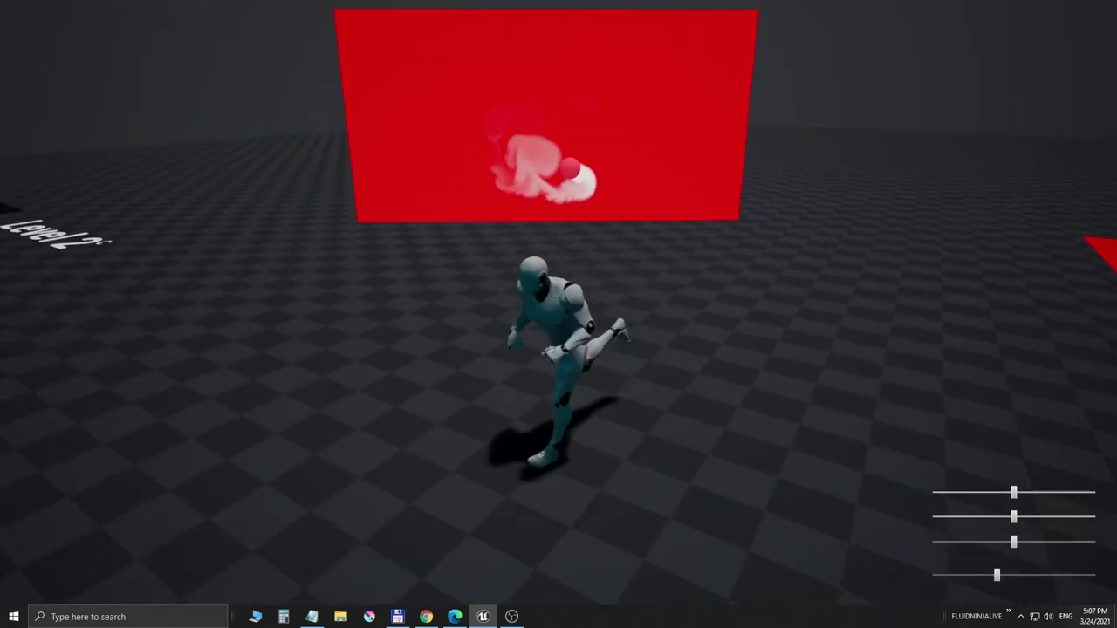
Step: Run the character around the Stage 3 plane while varying the camera angle to compare how camera-based tracing affects the trails
key("d")
key("w")
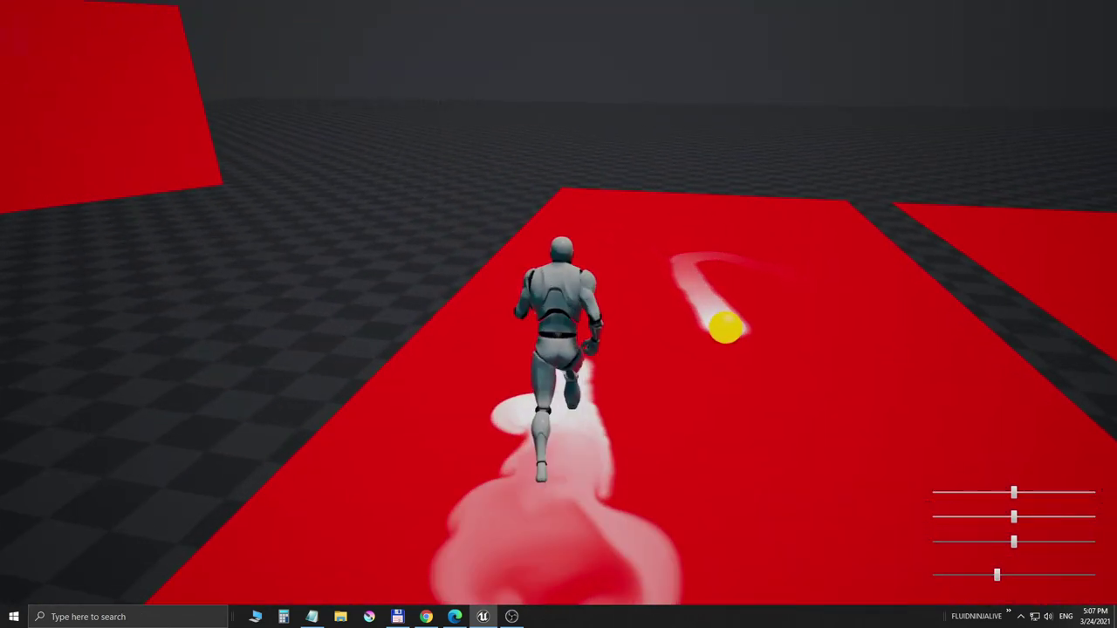
key("d")
key("w")
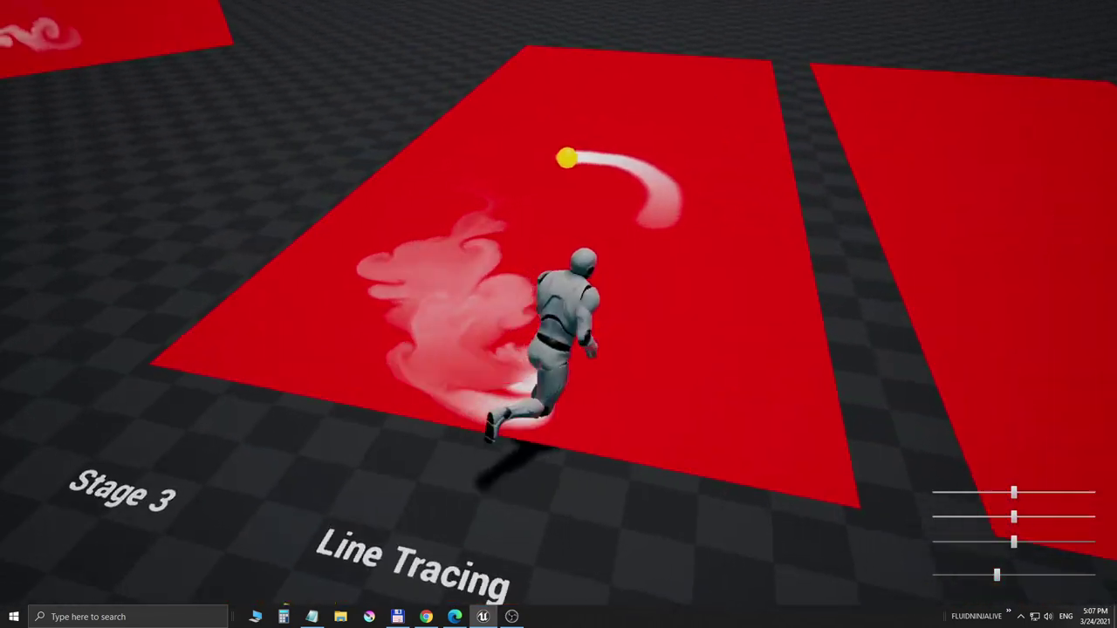
key("a")
key("s")
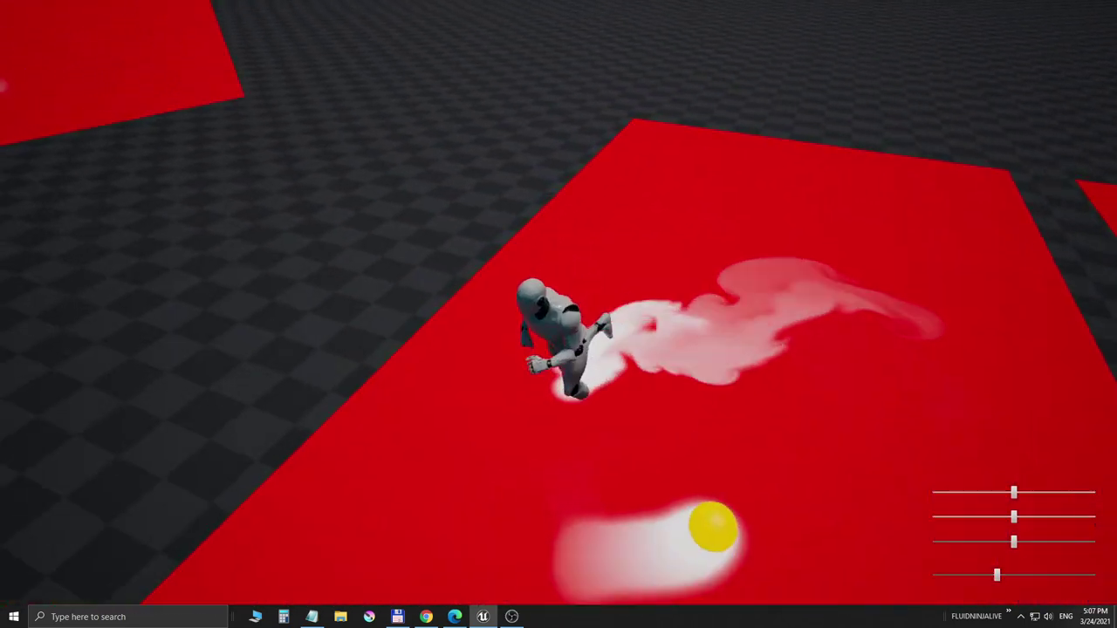
key("d")
key("w")
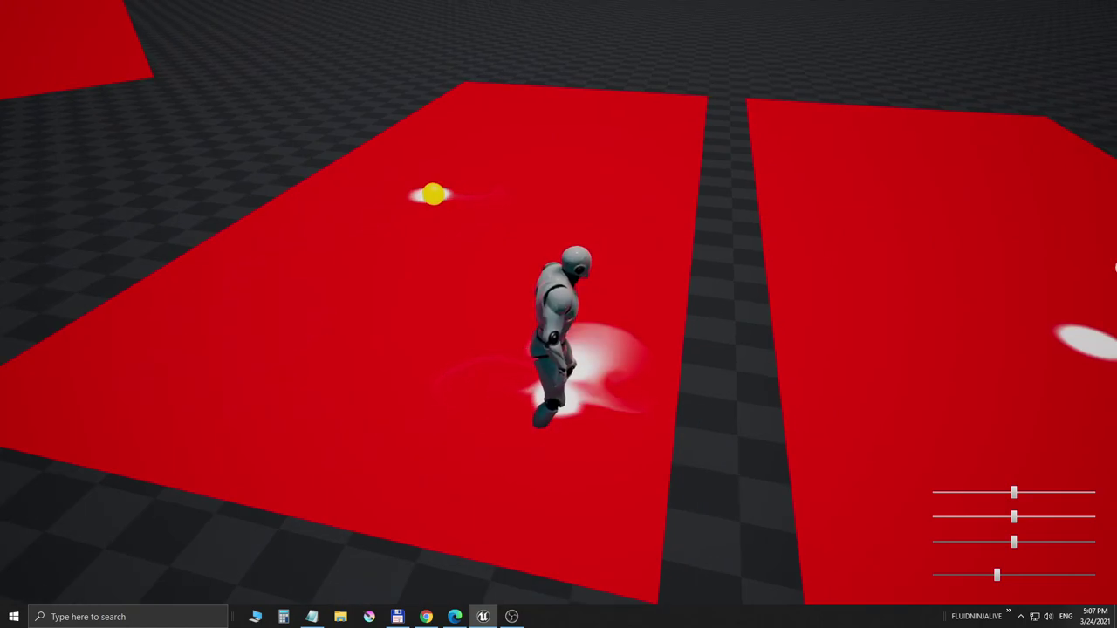
key("w")
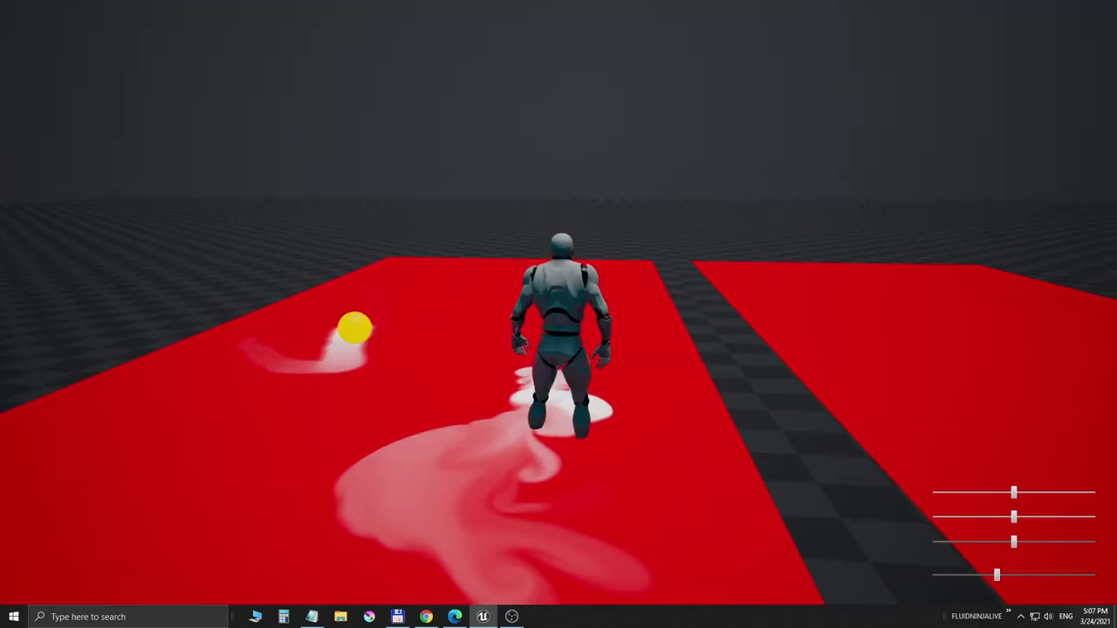
key("a")
key("s")
key("w")
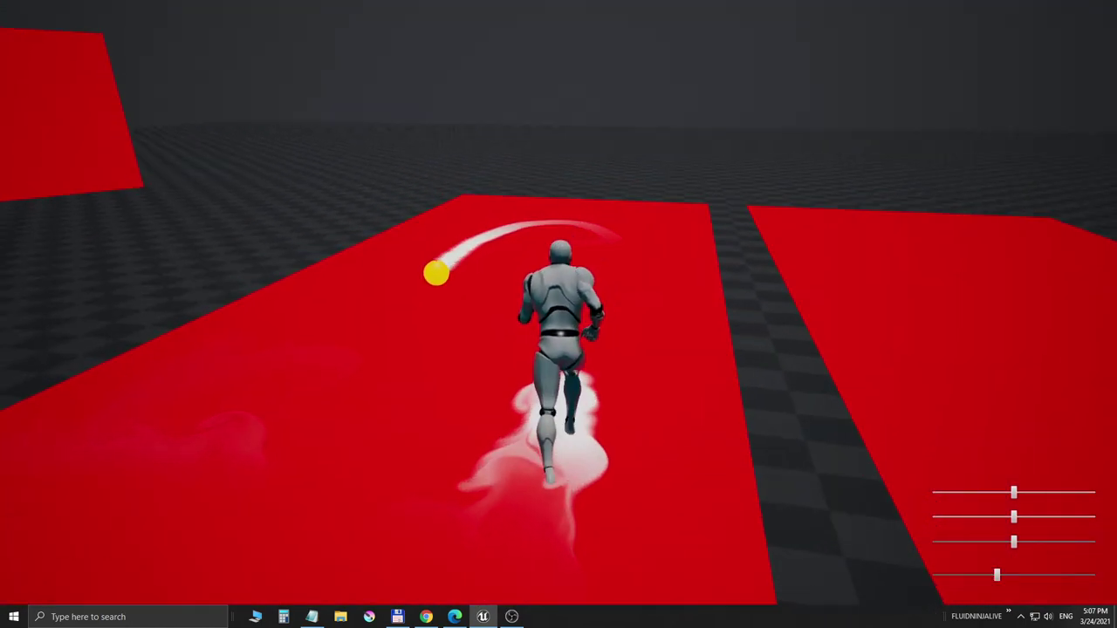
key("a")
key("w")
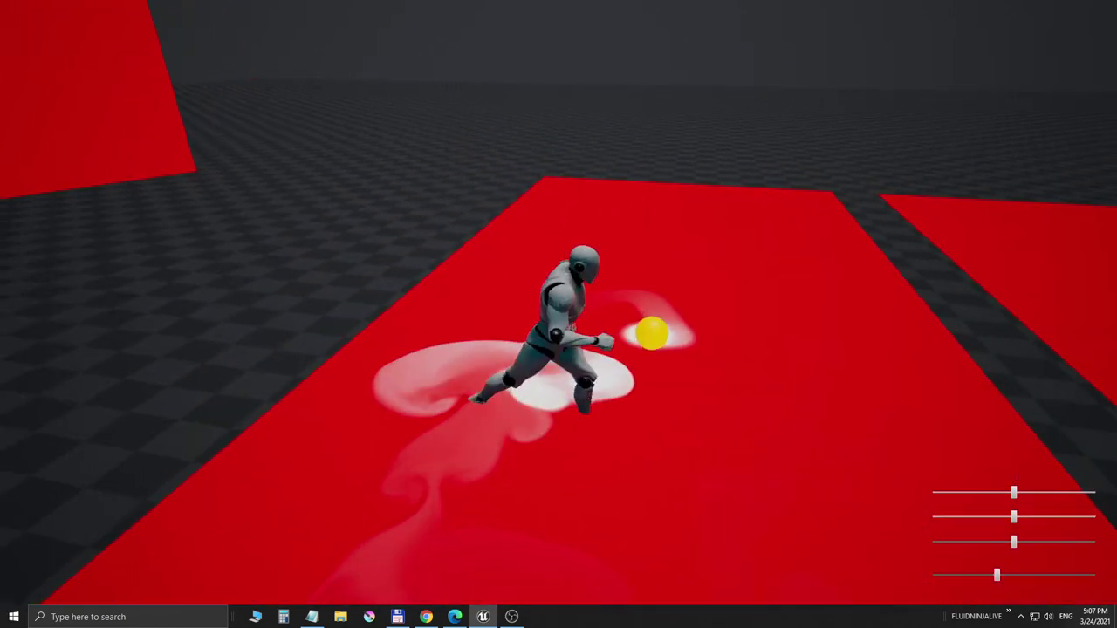
Step: Take the character from the Stage 4 plane to the Stage 3 floor notes about camera-to-fixed-plane line tracing
key("d")
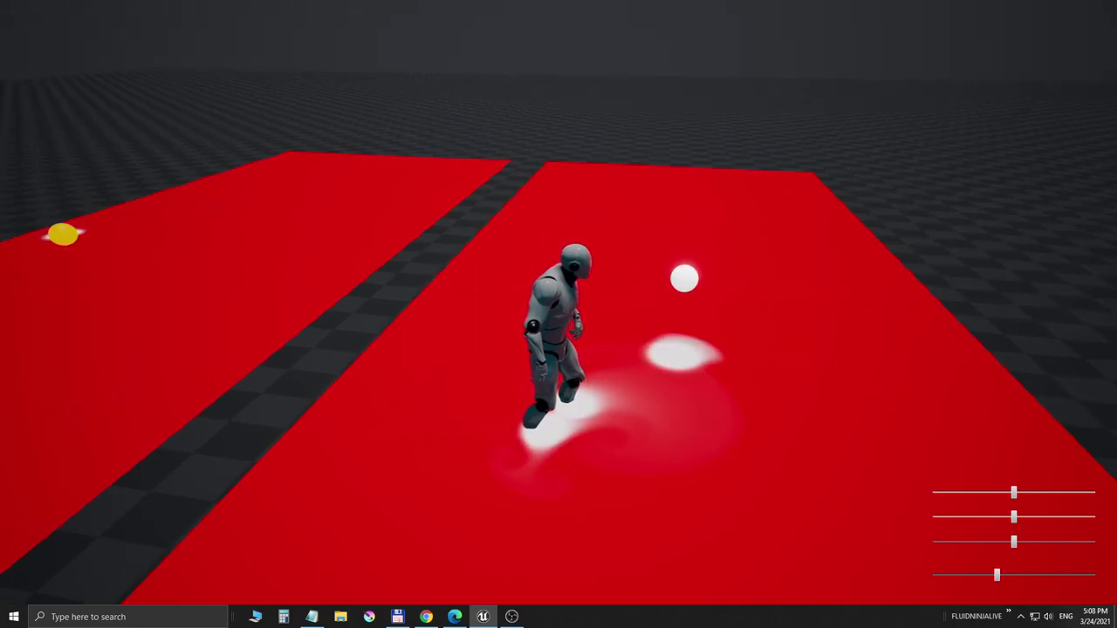
key("a")
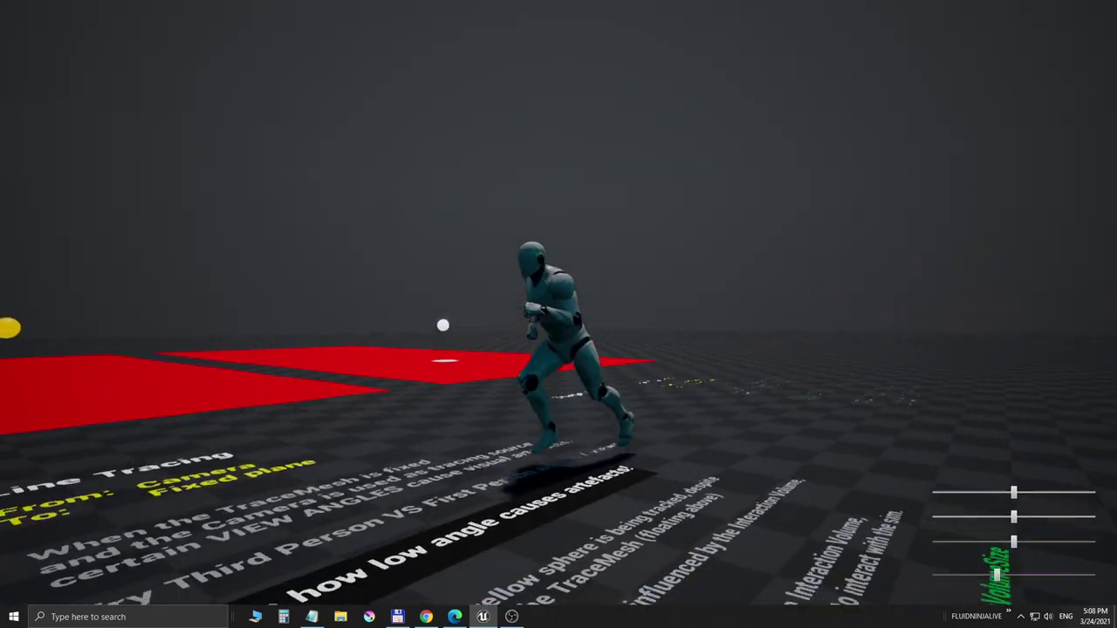
key("d")
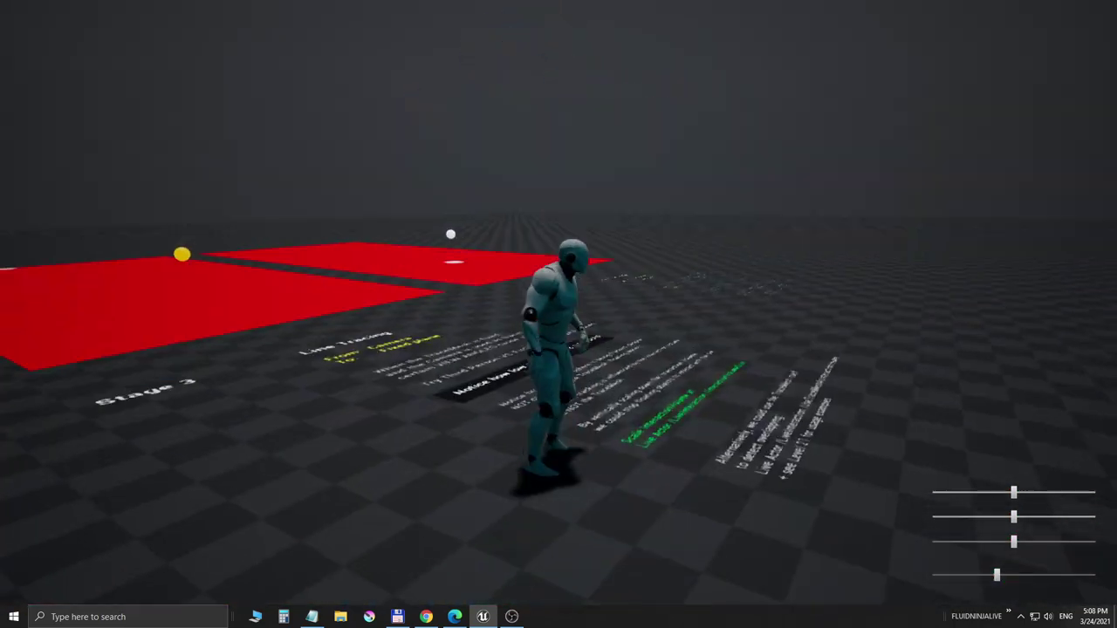
Step: Run the character around the Stage 4 plane from steep and low camera angles to examine the fluid trails of fixed-point line tracing
key("w")
key("d")
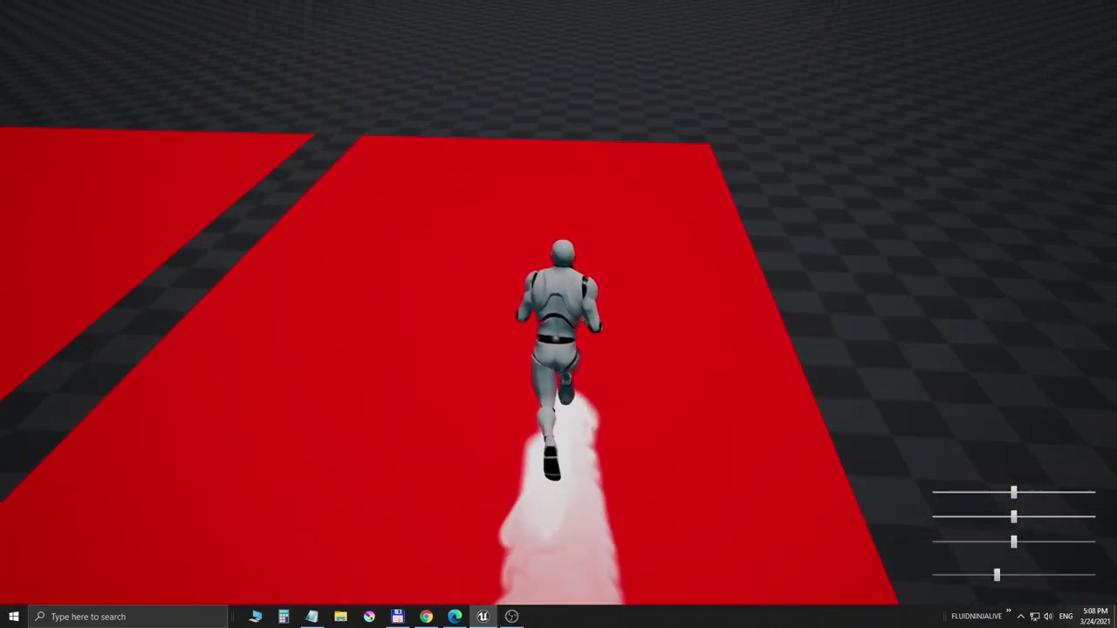
key("a")
key("s")
key("d")
key("w")
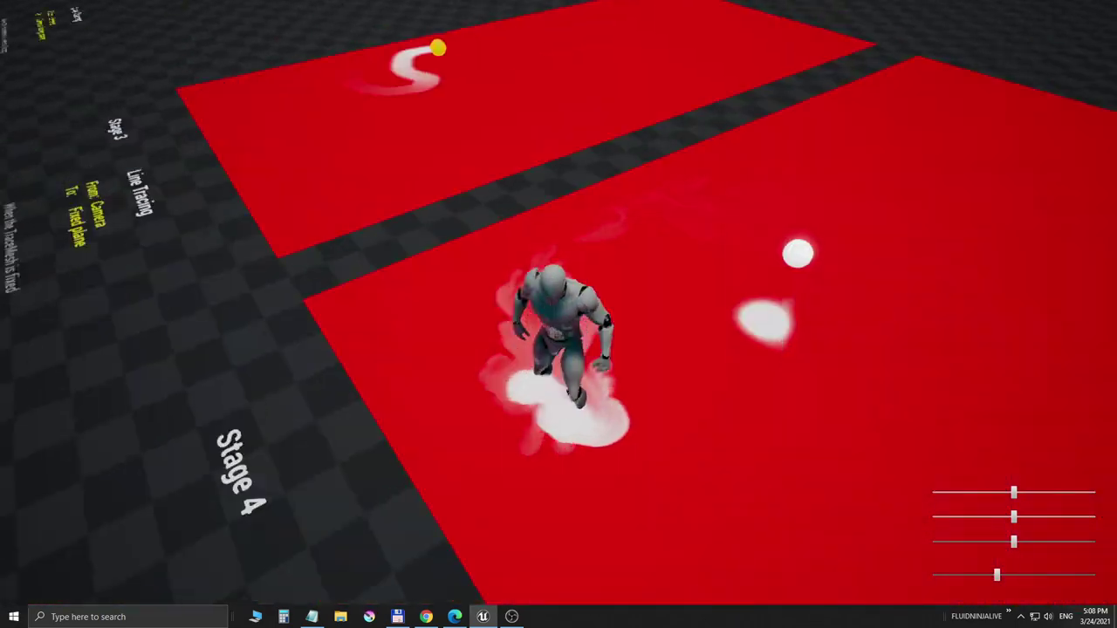
key("d")
key("w")
key("s")
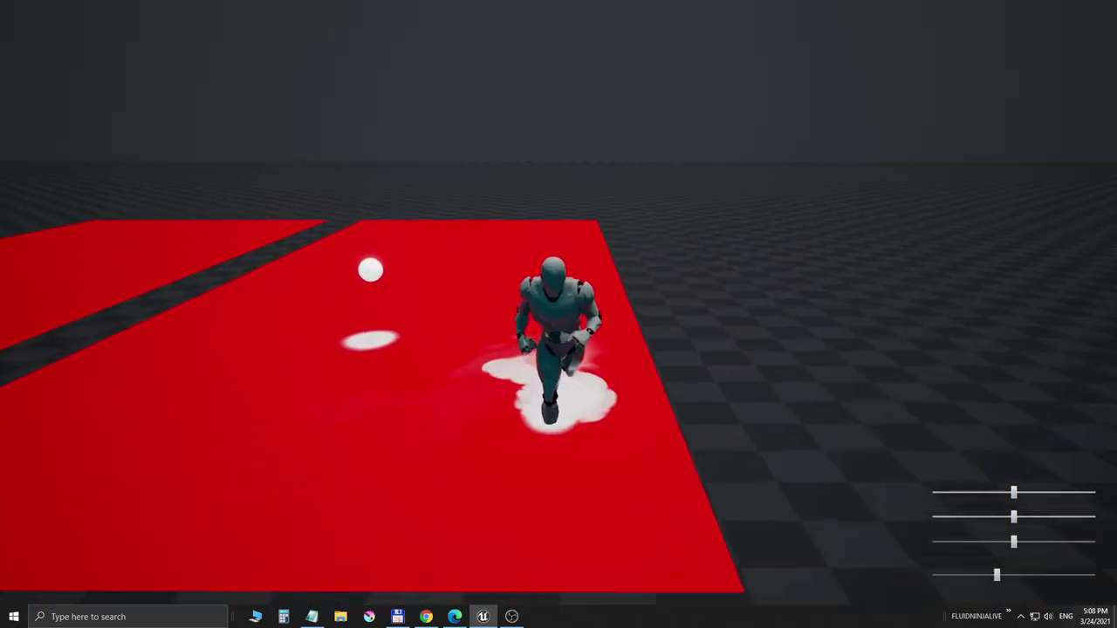
key("w")
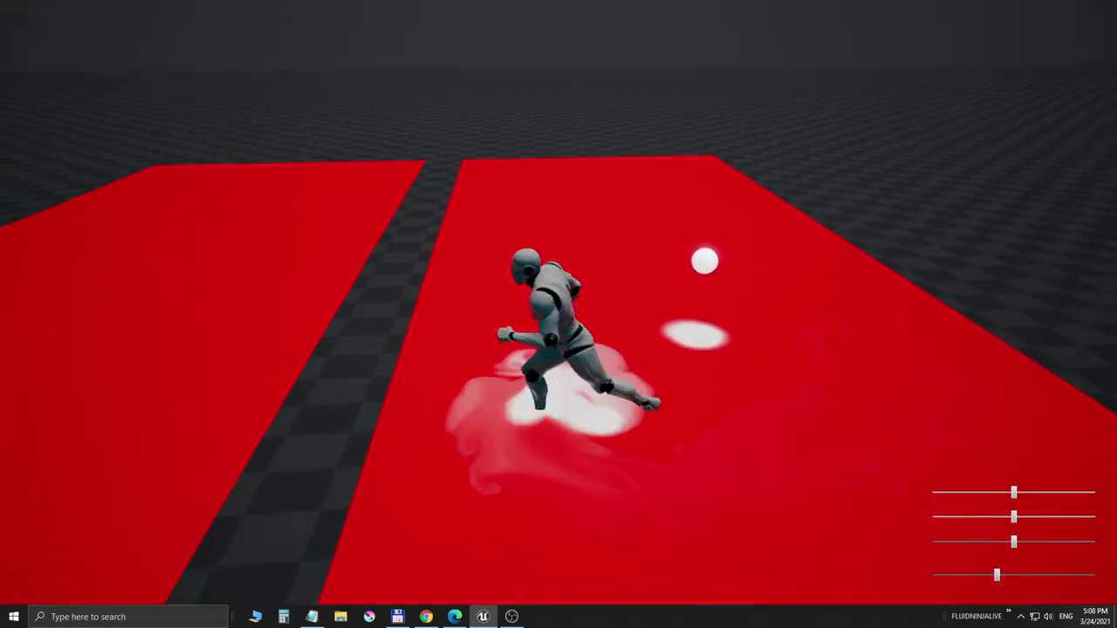
key("w")
key("s")
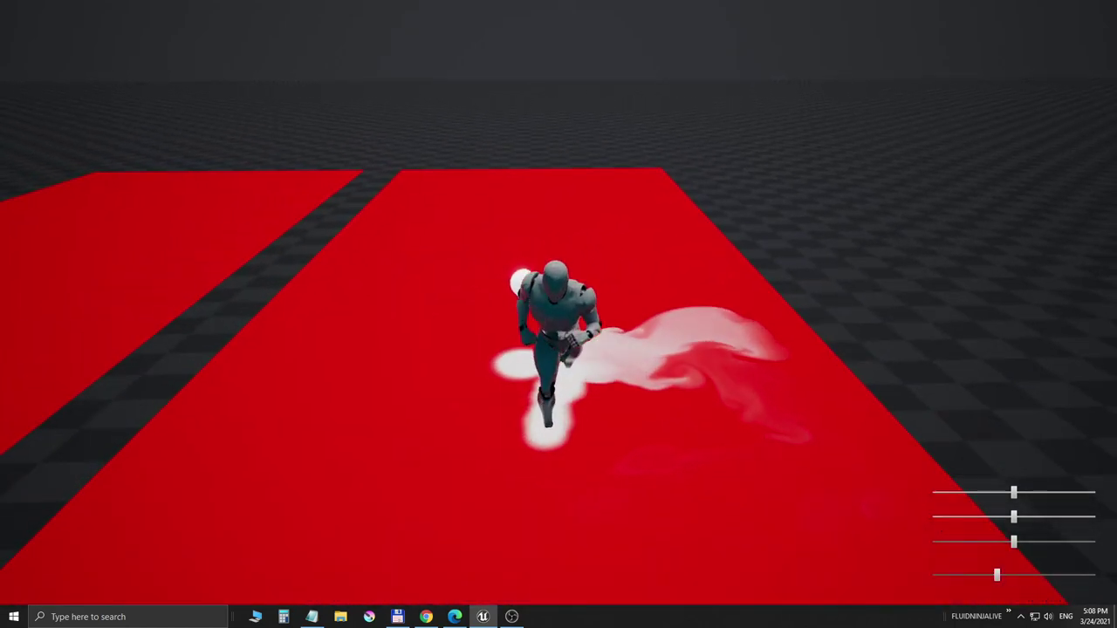
Step: Circle the character around the white sphere on the Stage 4 plane to compare their fluid trails, and end the play session
key("a")
key("w")
key("d")
key("s")
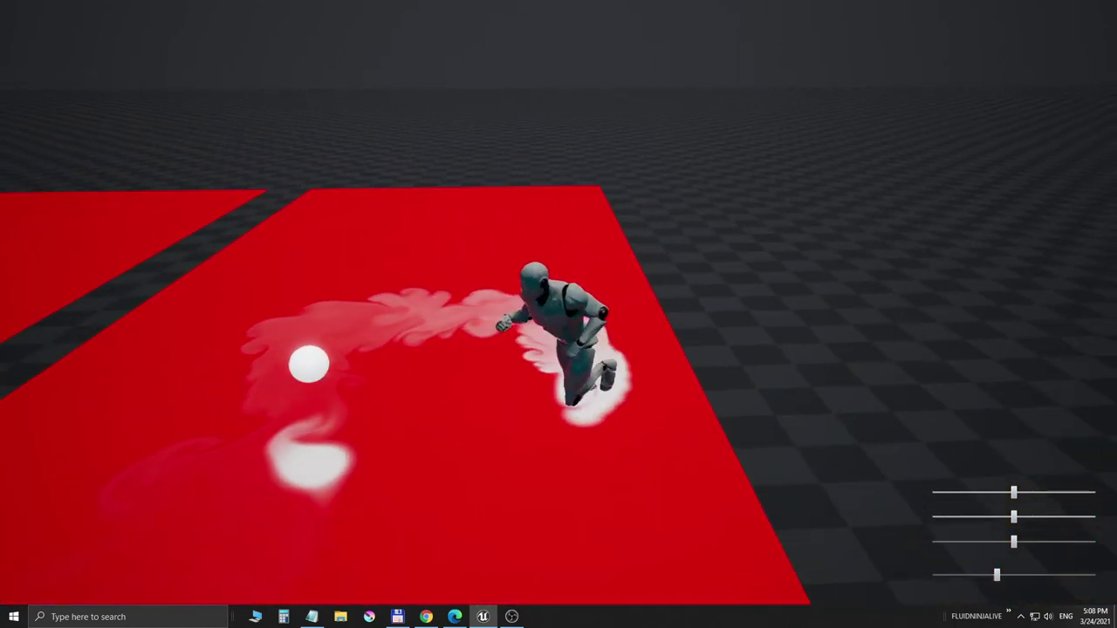
key("a")
key("s")
key("w")
key("a")
key("s")
key("d")
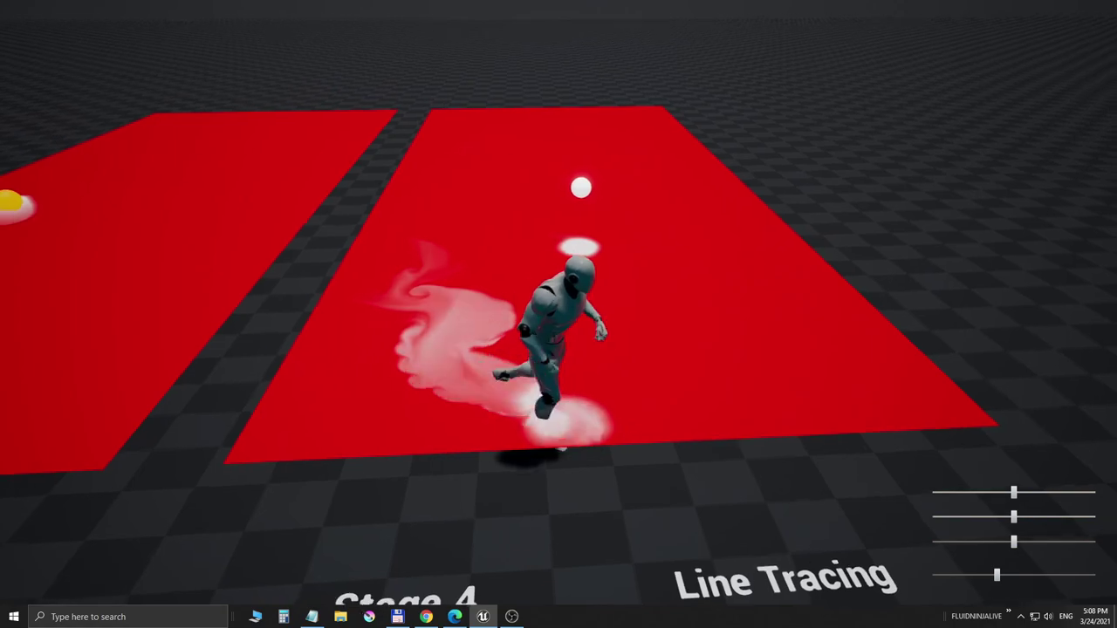
key("w")
key("a")
key("s")
key("a")
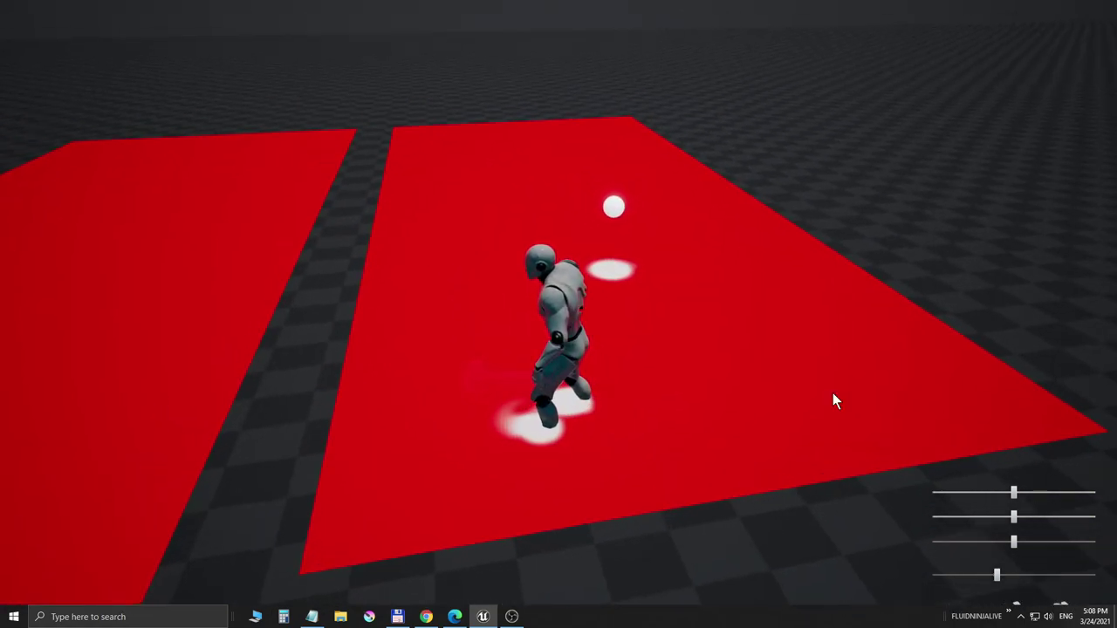
key("F11")
key("Escape")
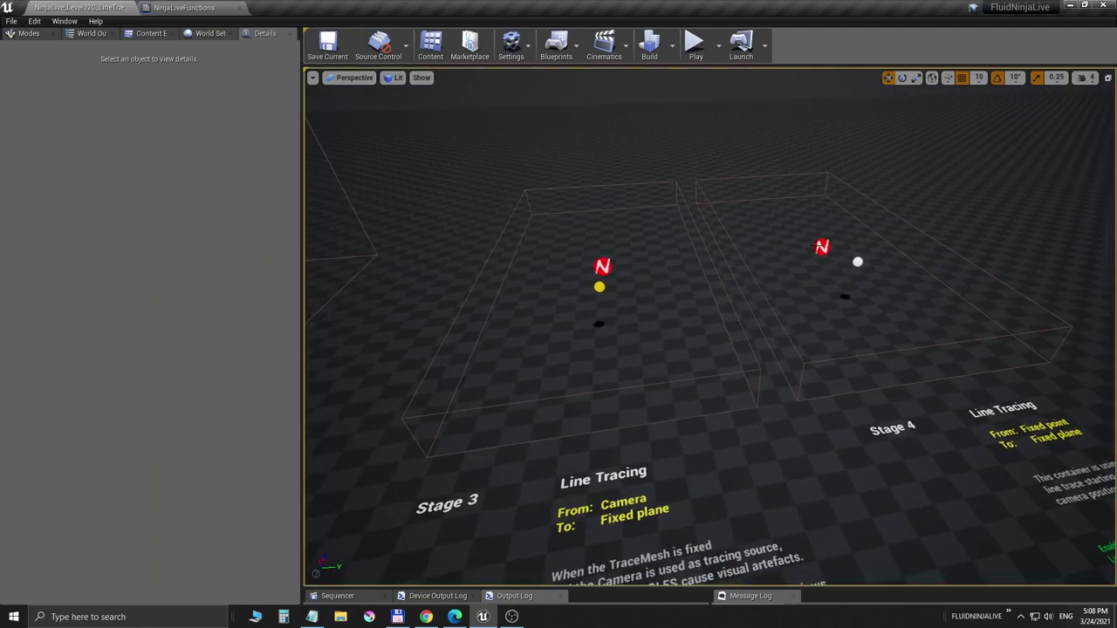
Step: Inspect the custom trace source option and position in the Live Interaction settings of the Stage 4 container's NinjaLiveComponent, with full property names readable
left_click(821, 247)
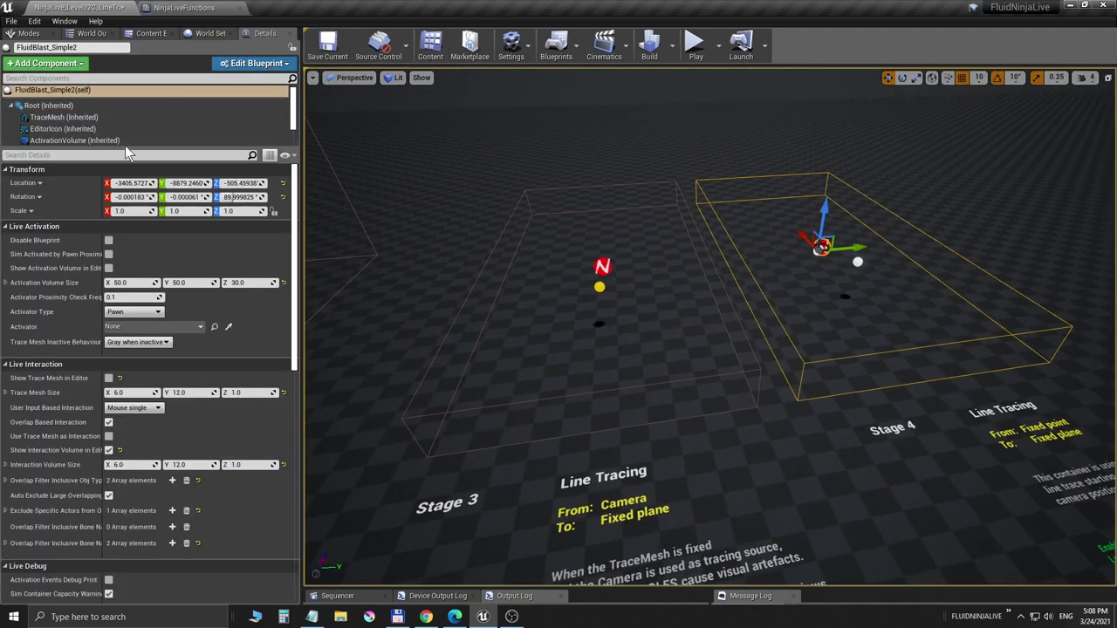
left_click_drag(124, 146, 124, 200)
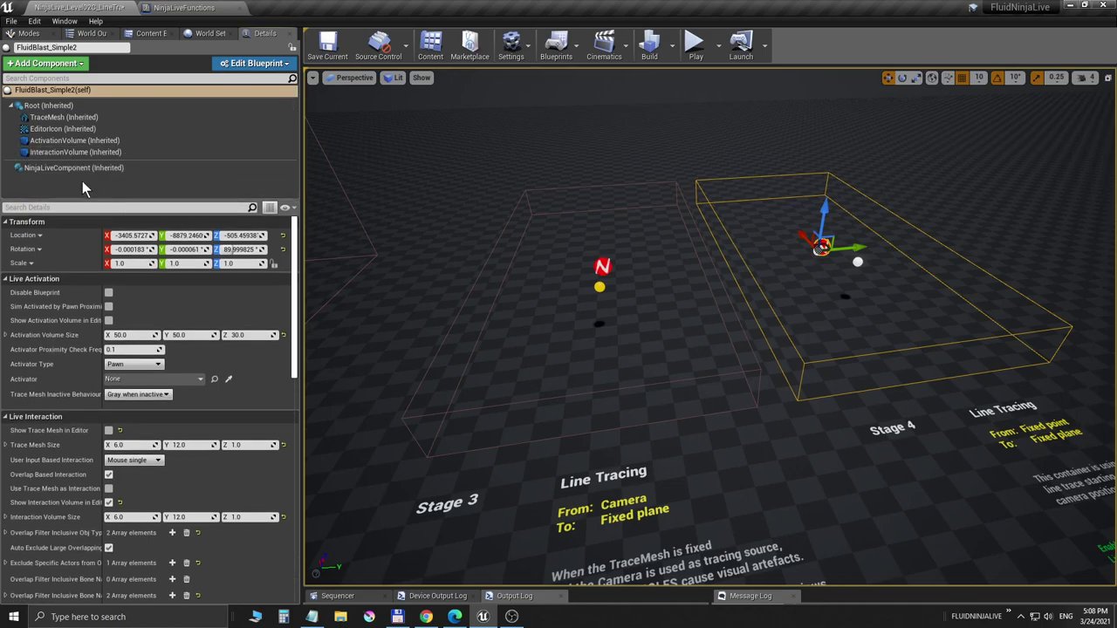
left_click(61, 168)
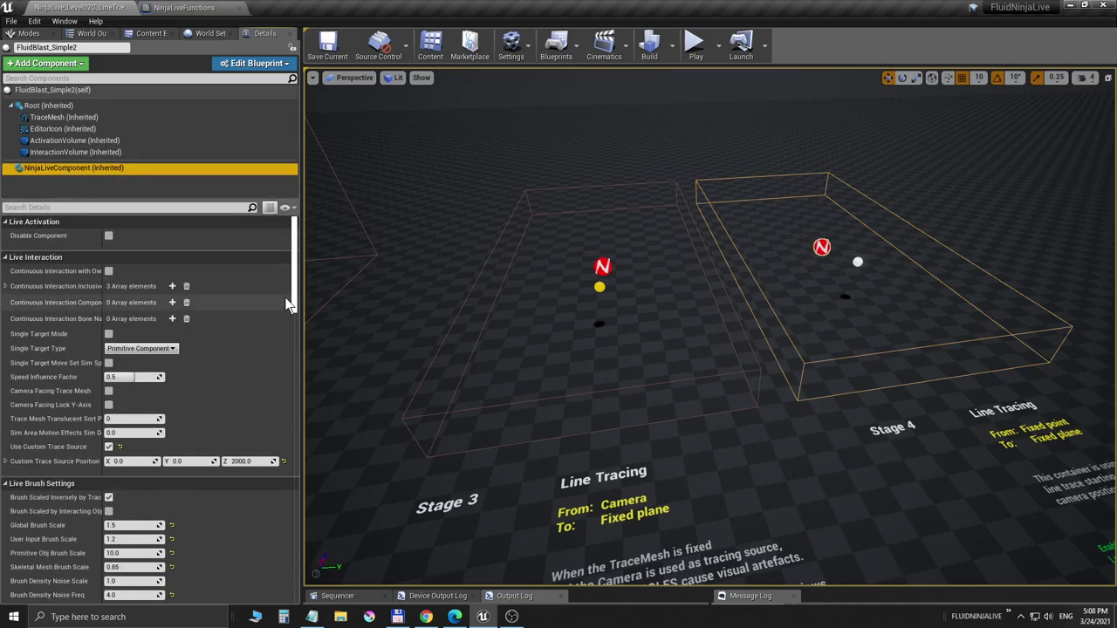
left_click(56, 259)
left_click(56, 257)
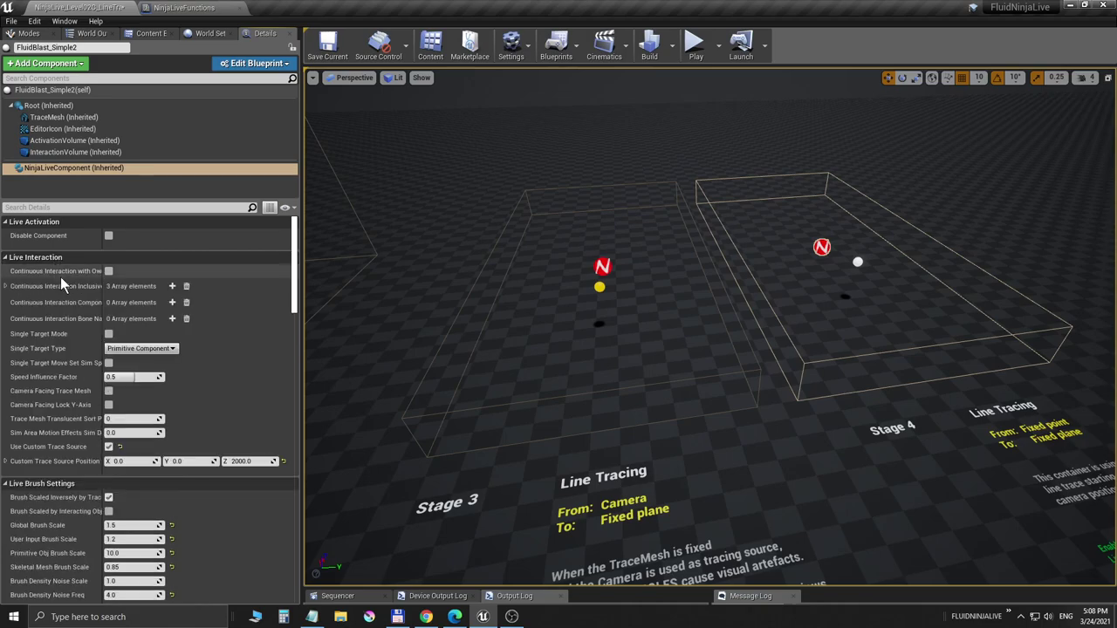
left_click_drag(98, 404, 130, 404)
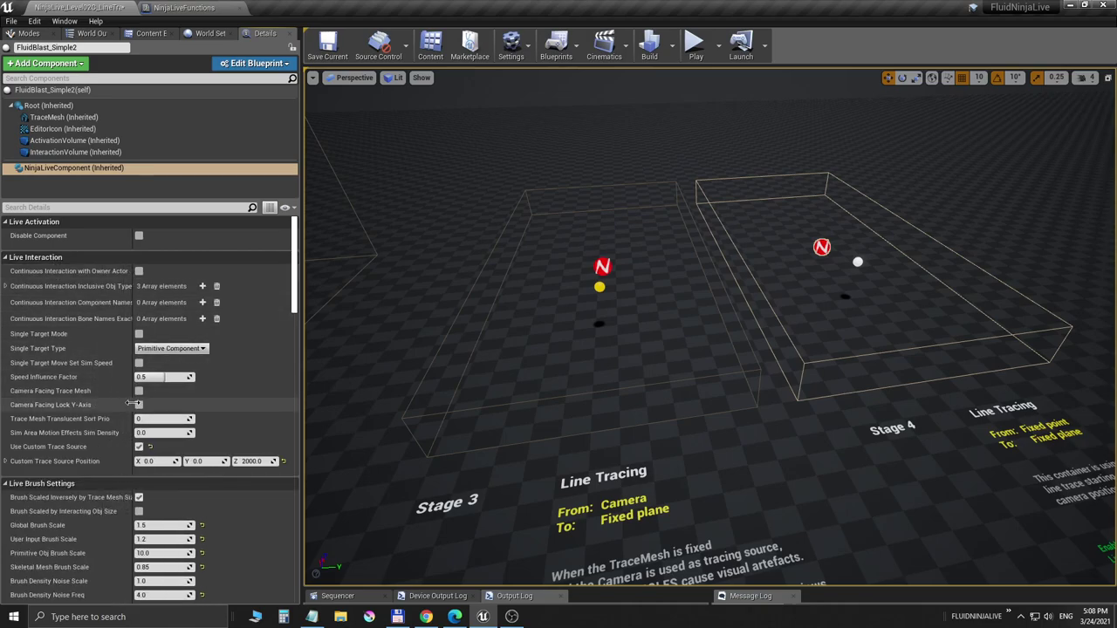
left_click(144, 447)
left_click(144, 447)
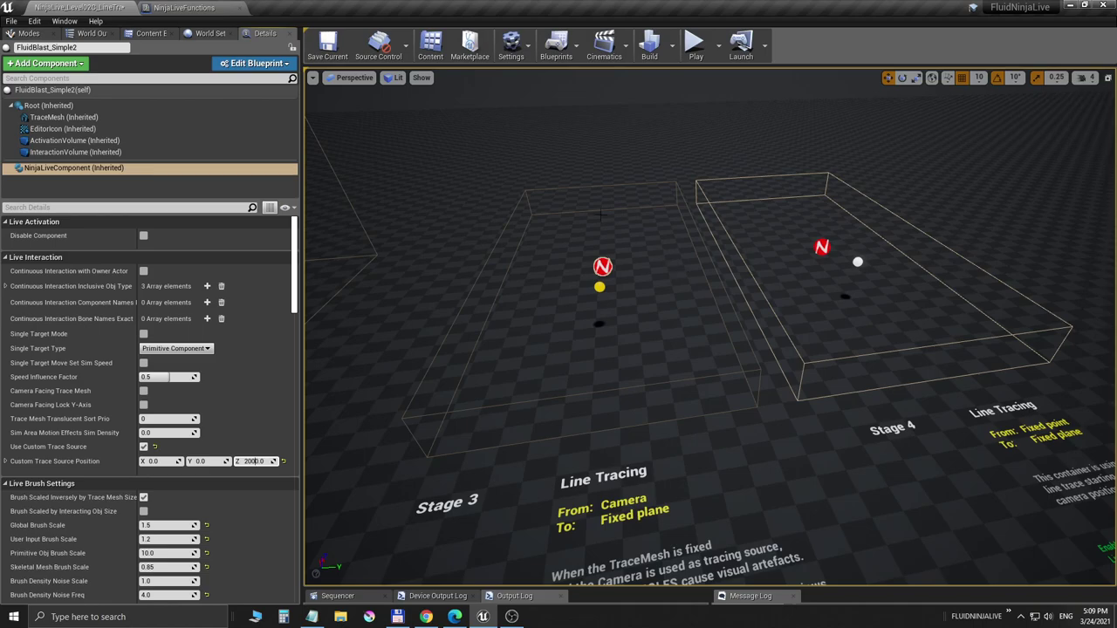
Step: Open the NinjaLive_Level21_MoreKeySettings level without saving the changes to the line tracing source level
left_click(147, 34)
scroll(171, 335, "down", 3)
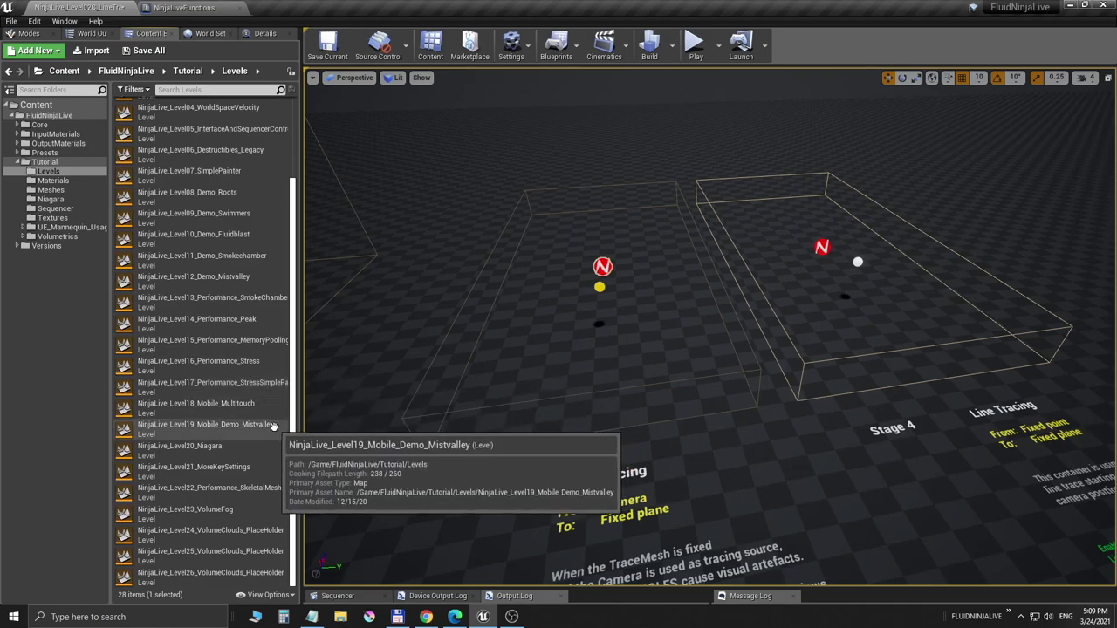
double_click(223, 470)
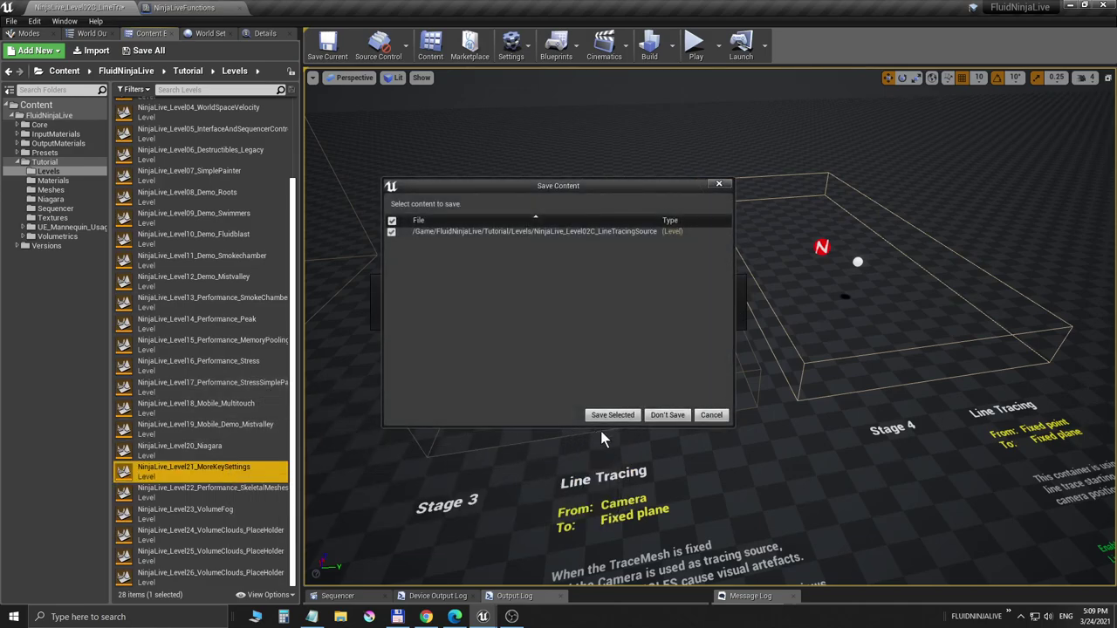
left_click(668, 417)
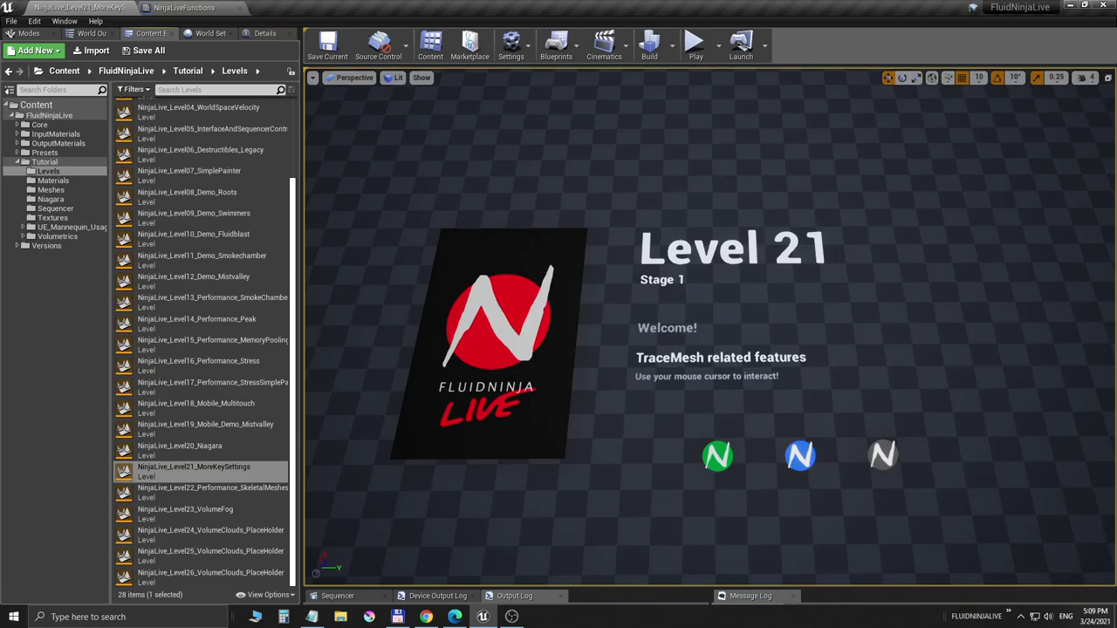
Step: Play Level 21 full screen at Stage 6B and move around the red sphere to examine the green custom trace source dot
key("F11")
right_click_drag(644, 315, 703, 288)
key("alt+p")
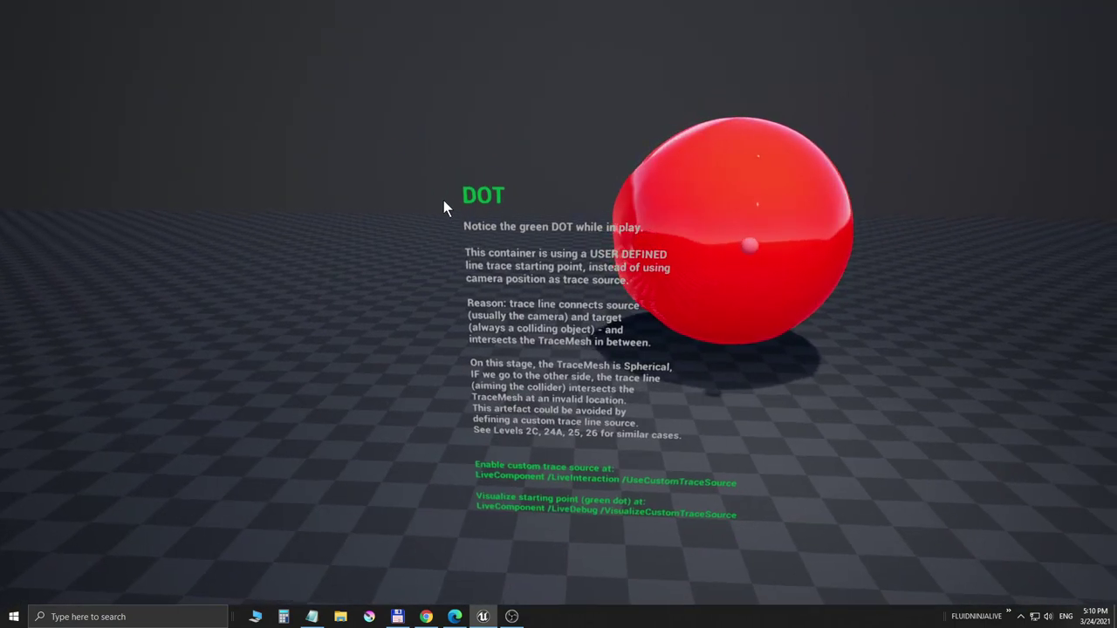
left_click(441, 197)
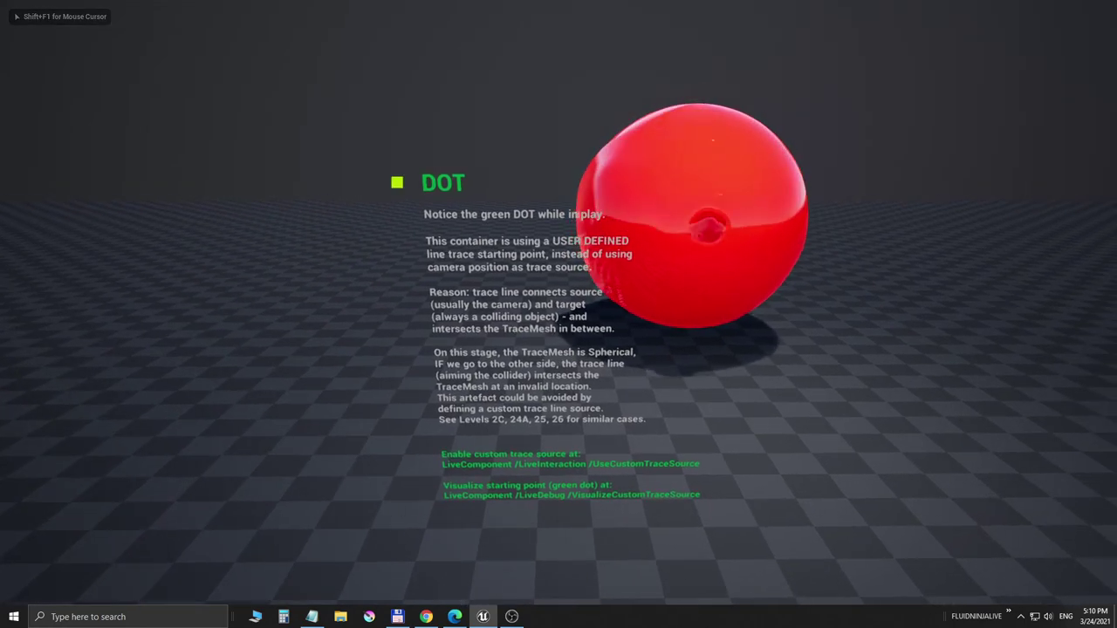
key("a")
key("a")
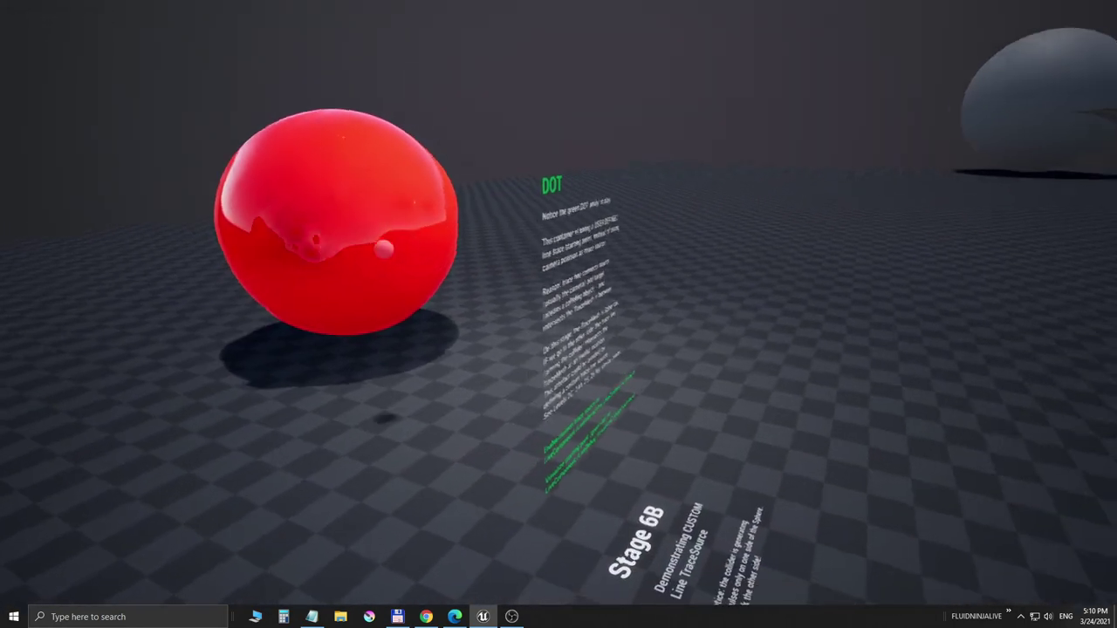
key("shift+F1")
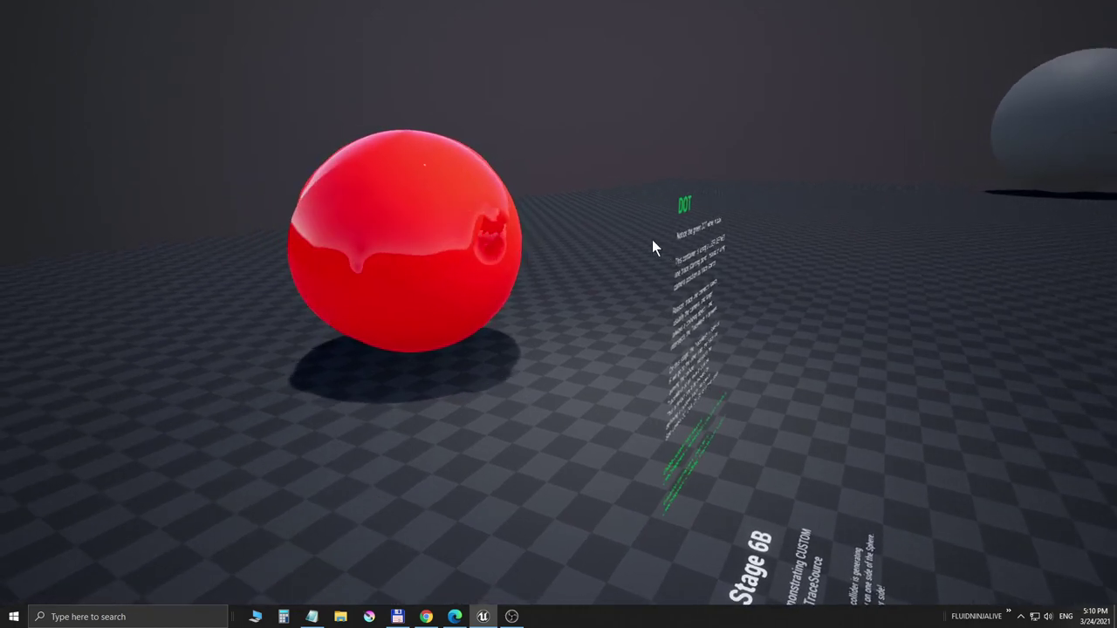
Step: Stop playing, set the Draw Debug Type of LineTraceByChannel in Trace Overlap to For Duration, and return to the level
key("Escape")
key("F11")
left_click(189, 7)
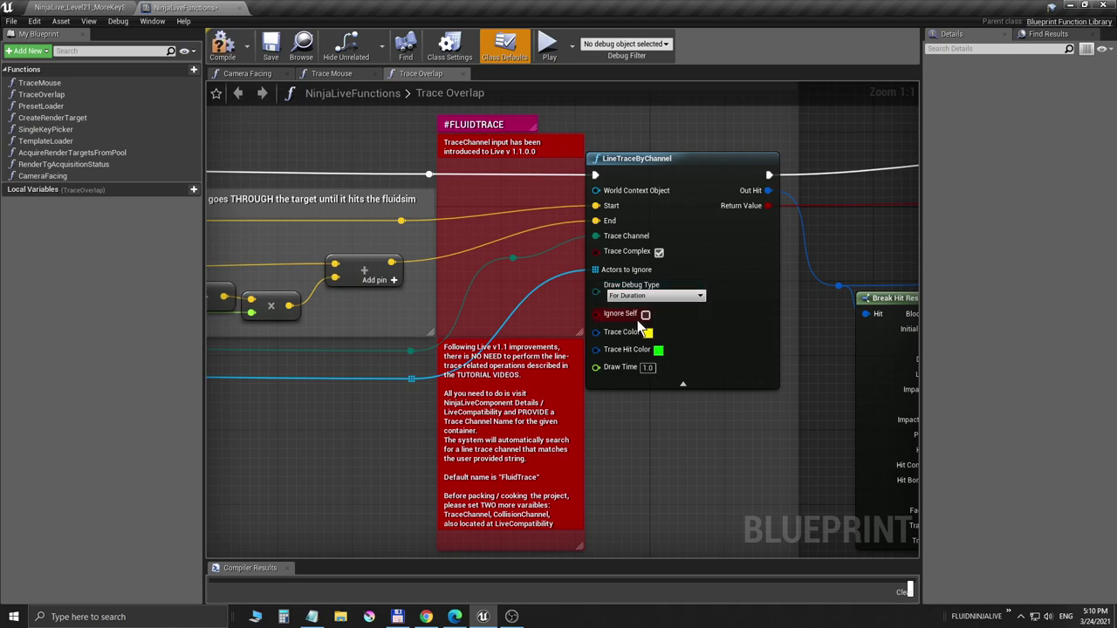
left_click(50, 7)
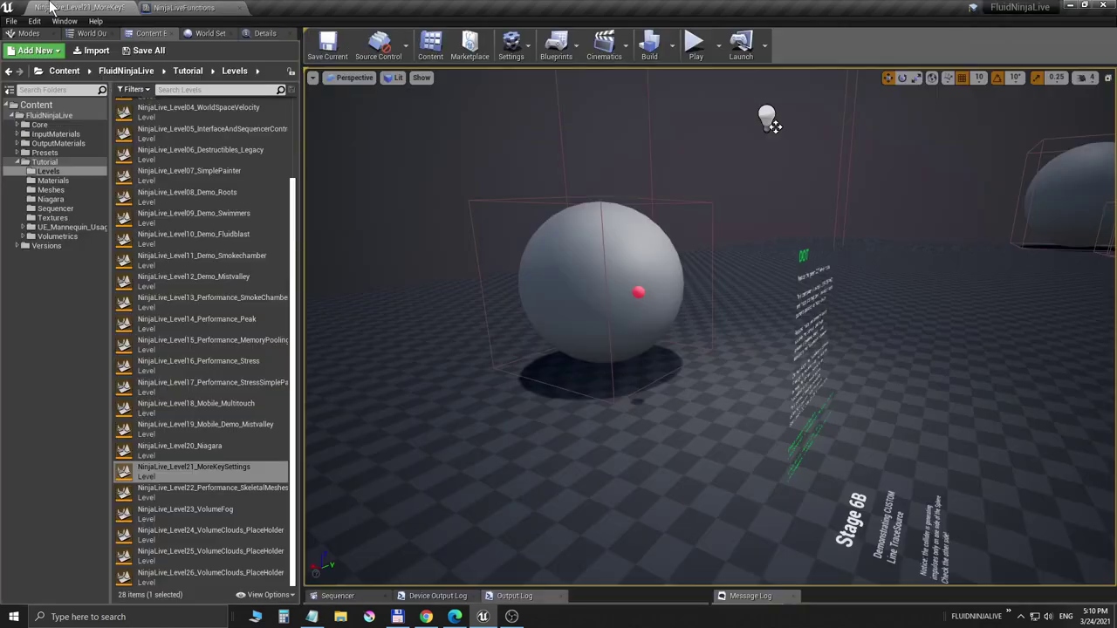
Step: Replay Stage 6B and fly around both sides of the red sphere to examine the debug trace lines from the dot, ending play
key("F11")
key("alt+p")
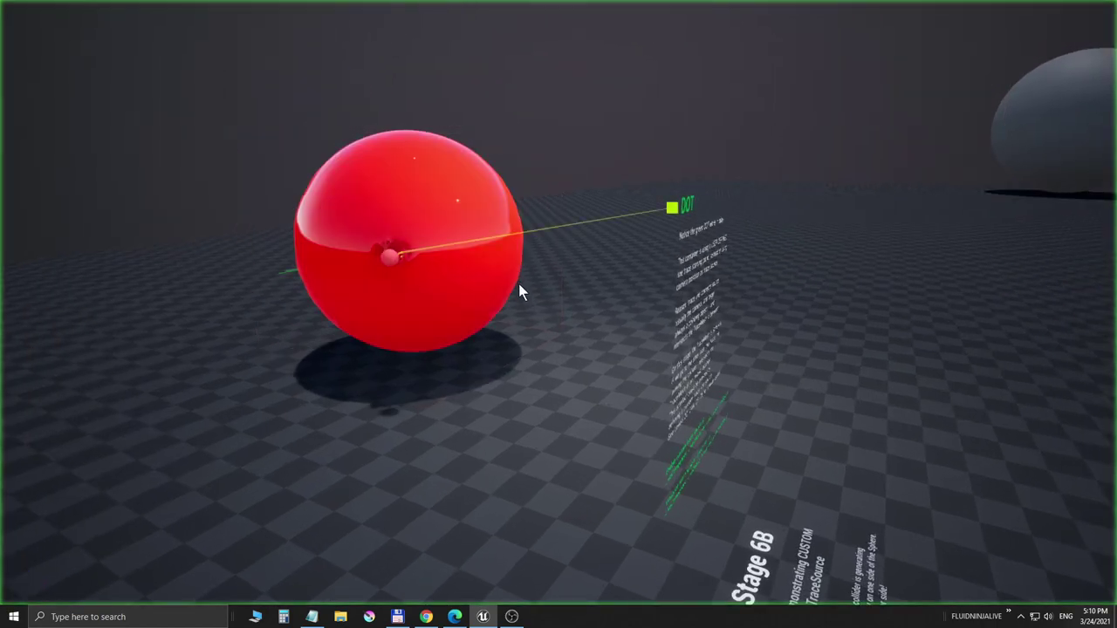
left_click(519, 284)
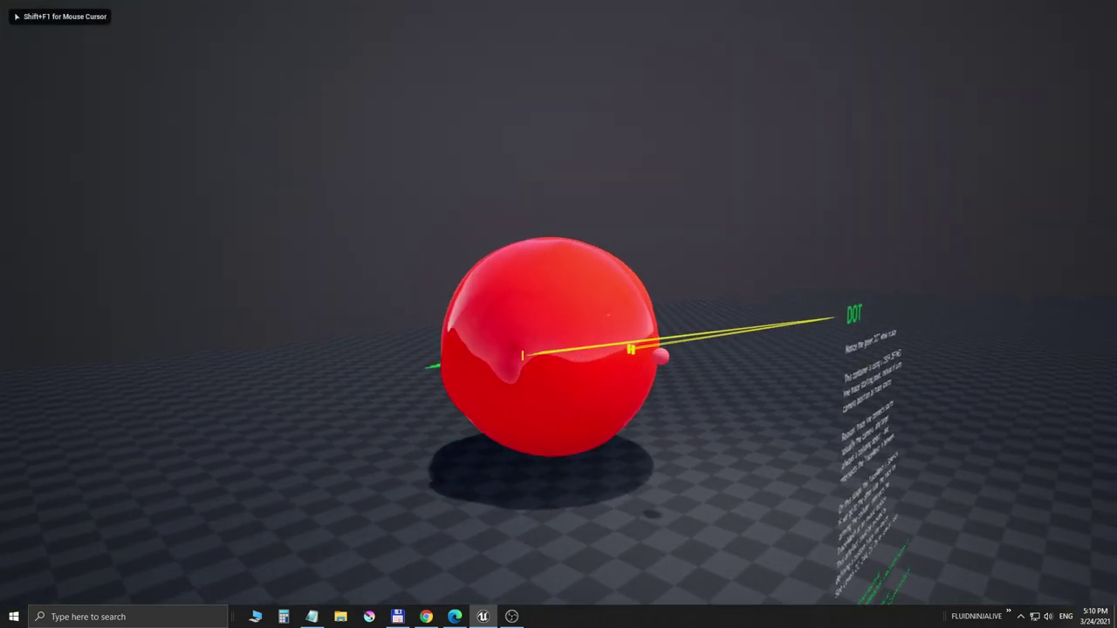
key("w")
key("s")
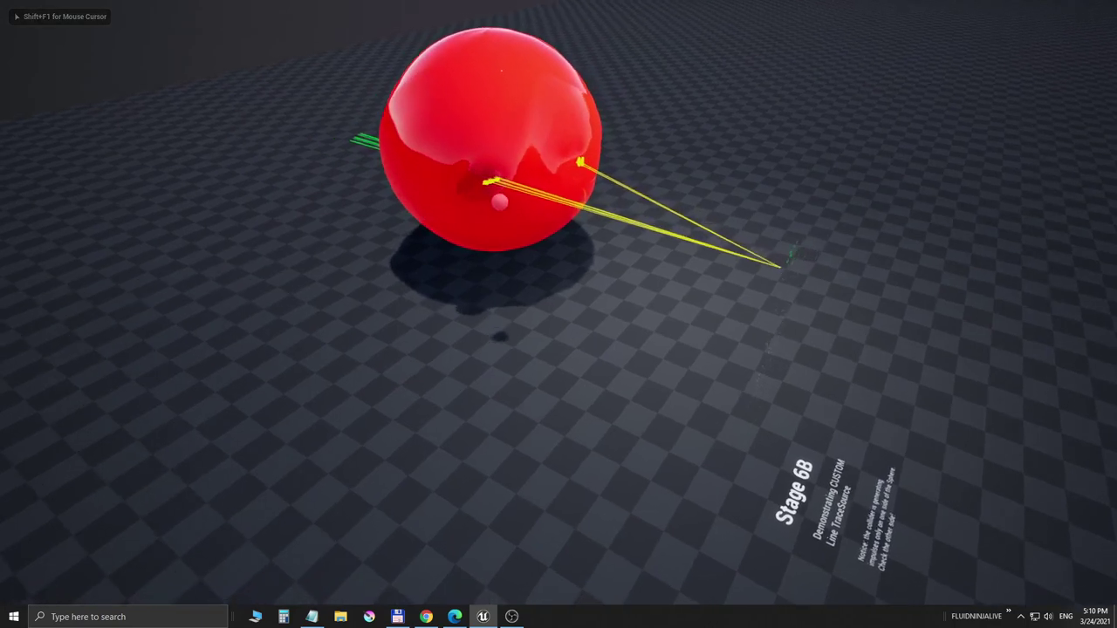
key("d")
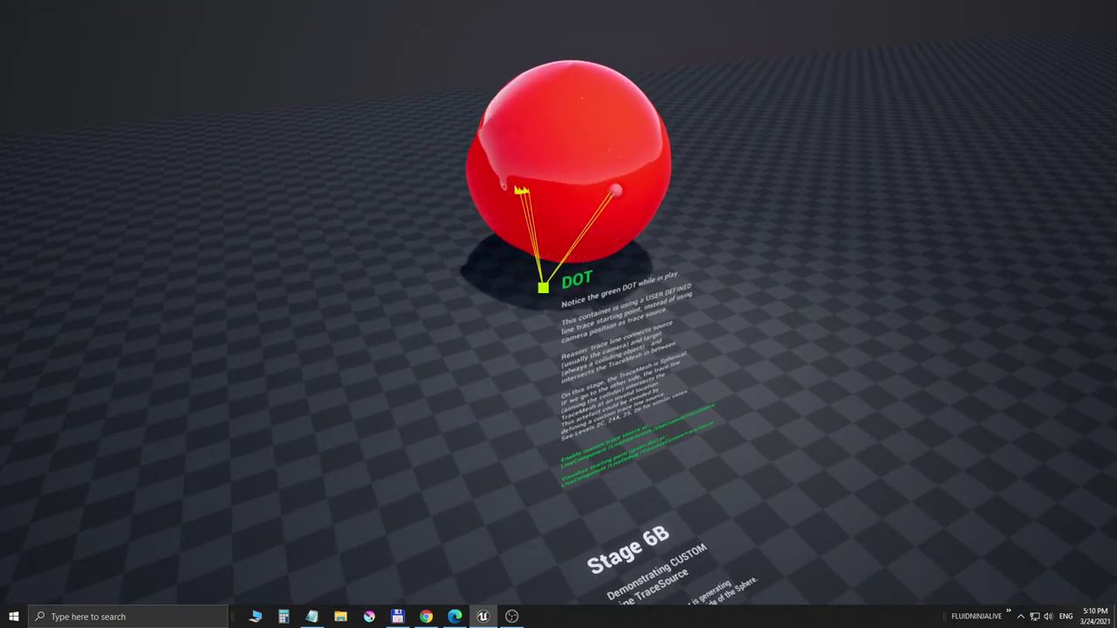
key("a")
key("w")
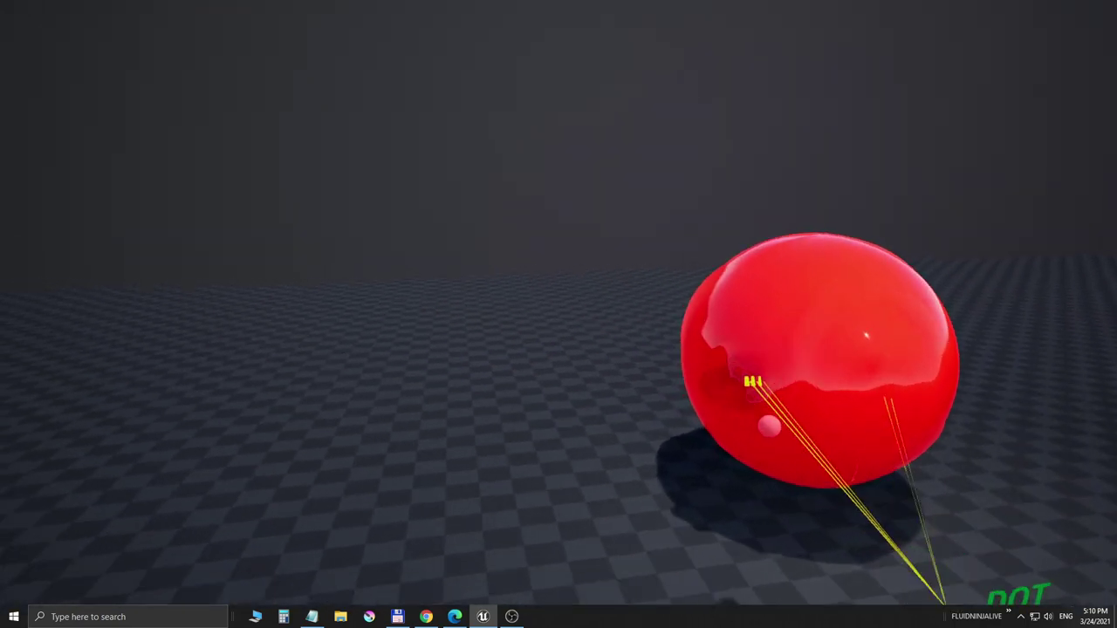
key("a")
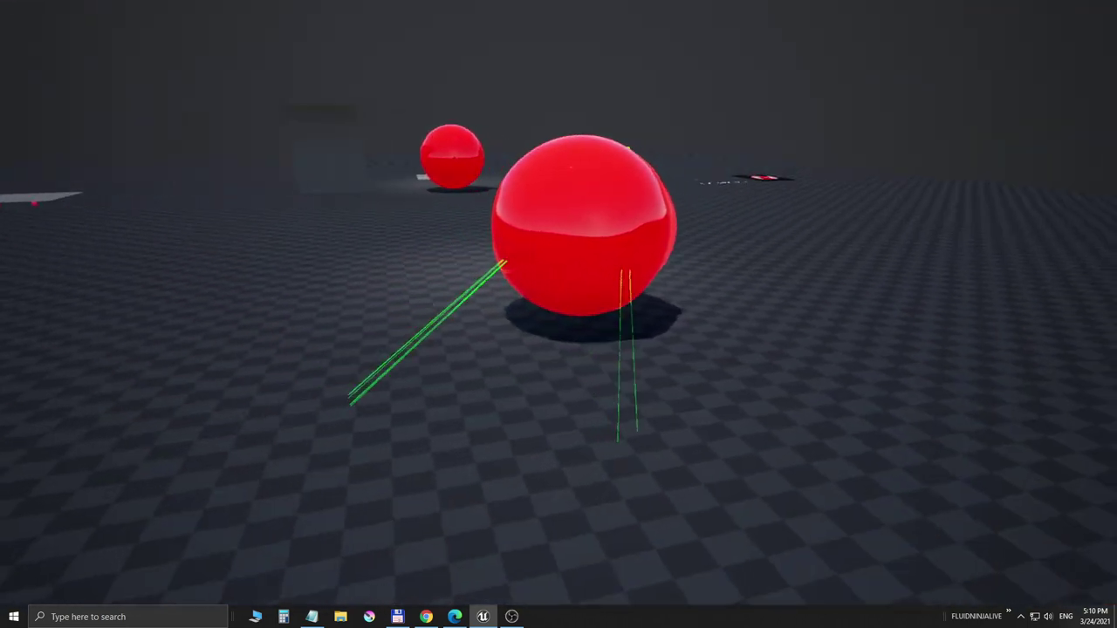
key("w")
mouse_move(752, 298)
left_mouse_down()
mouse_move(750, 285)
mouse_move(663, 299)
mouse_move(519, 291)
mouse_move(481, 314)
mouse_move(493, 316)
left_mouse_up()
key("d")
key("s")
key("d")
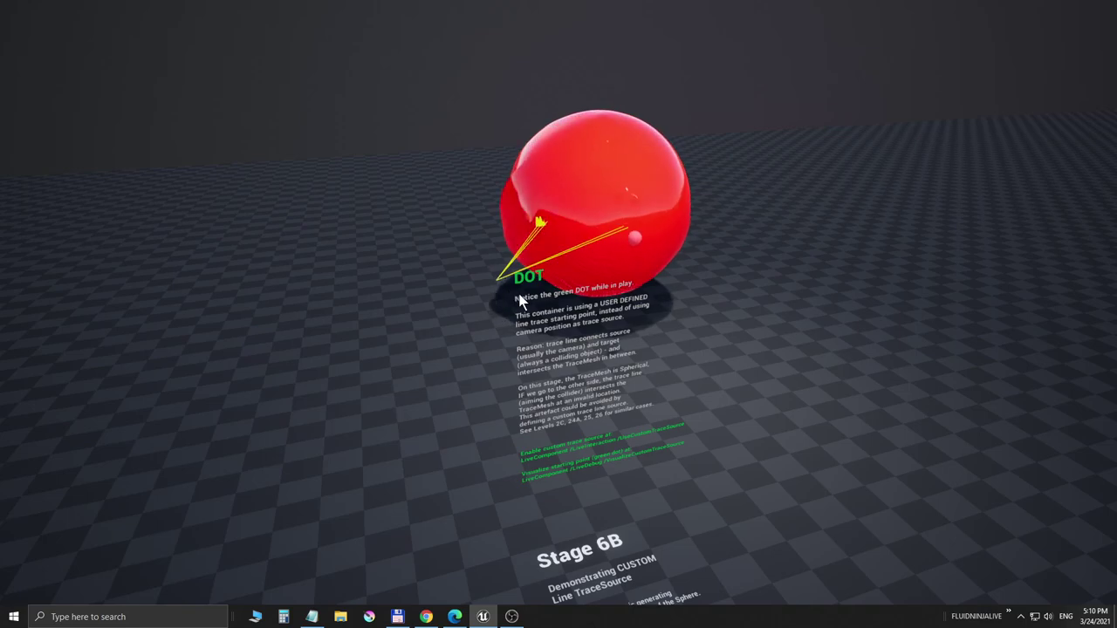
key("F11")
key("Escape")
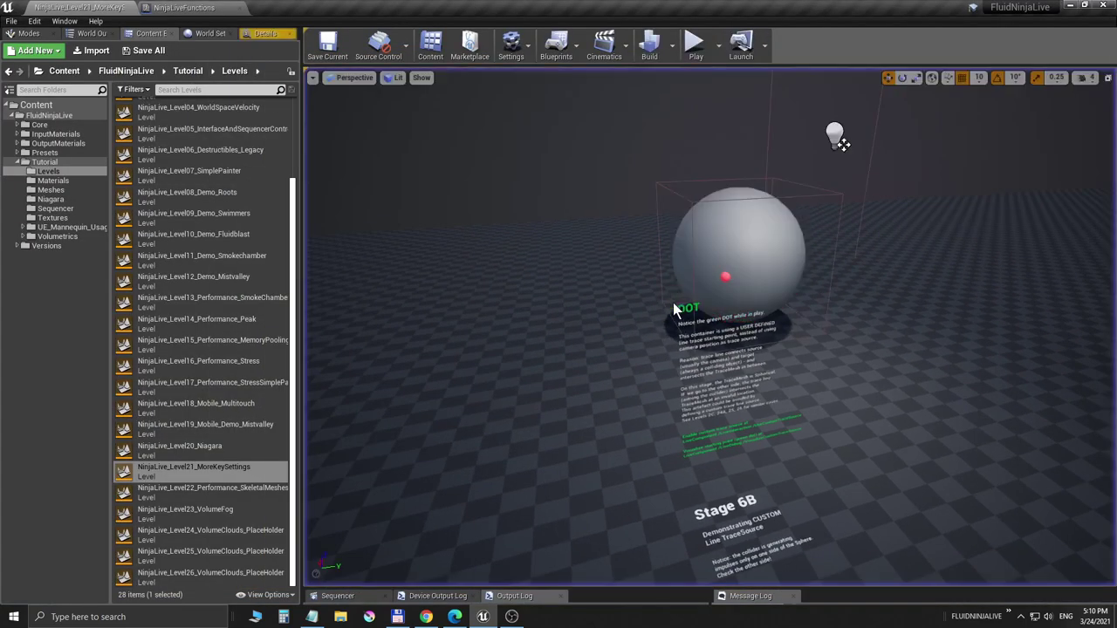
Step: Set the Draw Debug Type of the LineTraceByChannel node in Trace Overlap to None, and compile and save NinjaLiveFunctions
left_click(206, 7)
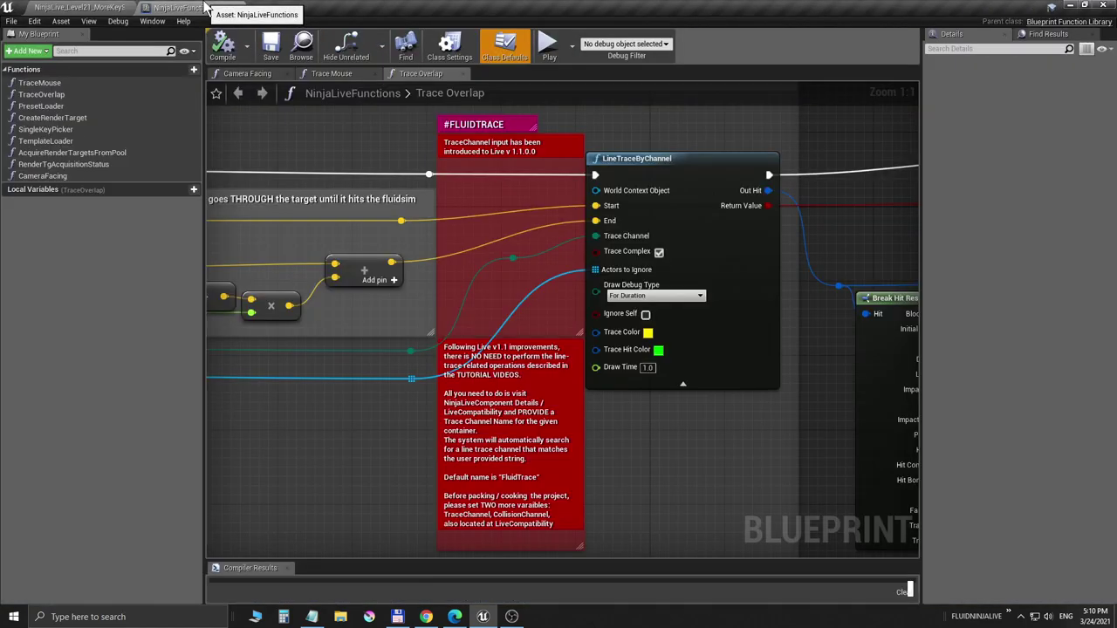
left_click(636, 297)
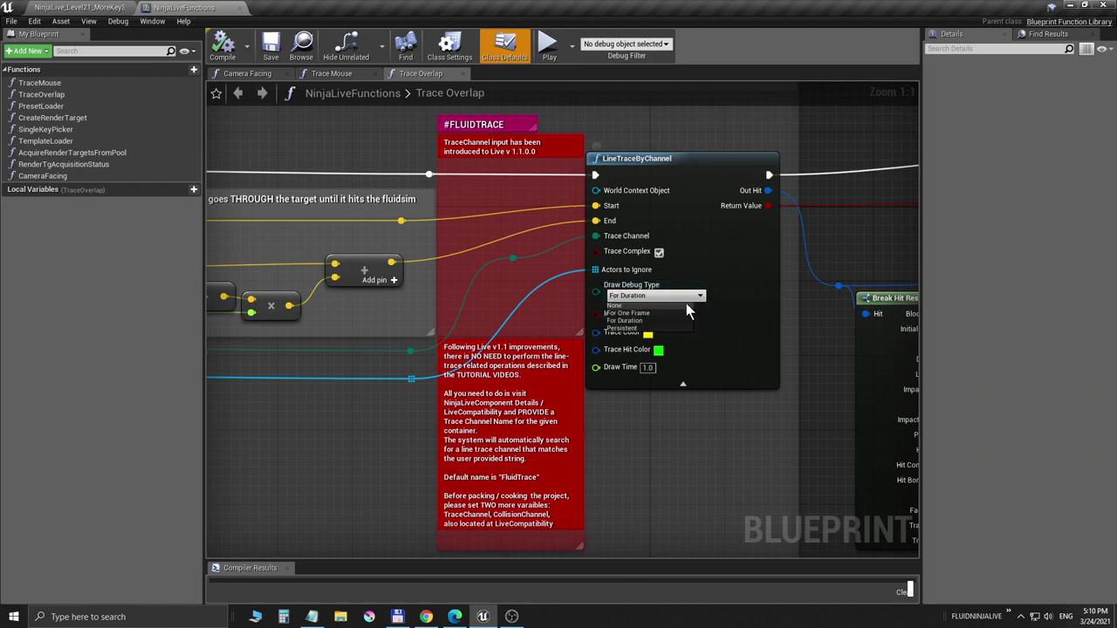
left_click(617, 305)
left_click(227, 53)
left_click(271, 48)
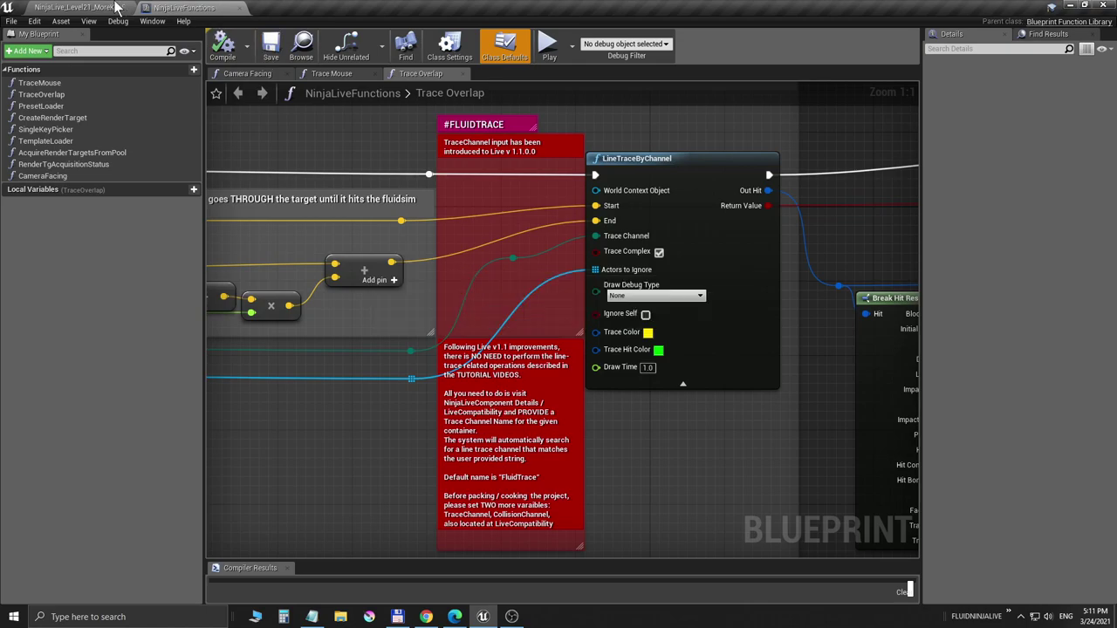
Step: Return to the Level 21 viewport and frame Stage 6B's sphere with its DOT notes
left_click(115, 7)
right_click_drag(708, 327, 685, 307)
mouse_move(586, 282)
right_mouse_down()
mouse_move(595, 292)
mouse_move(586, 282)
right_mouse_up()
middle_click_drag(586, 282, 585, 287)
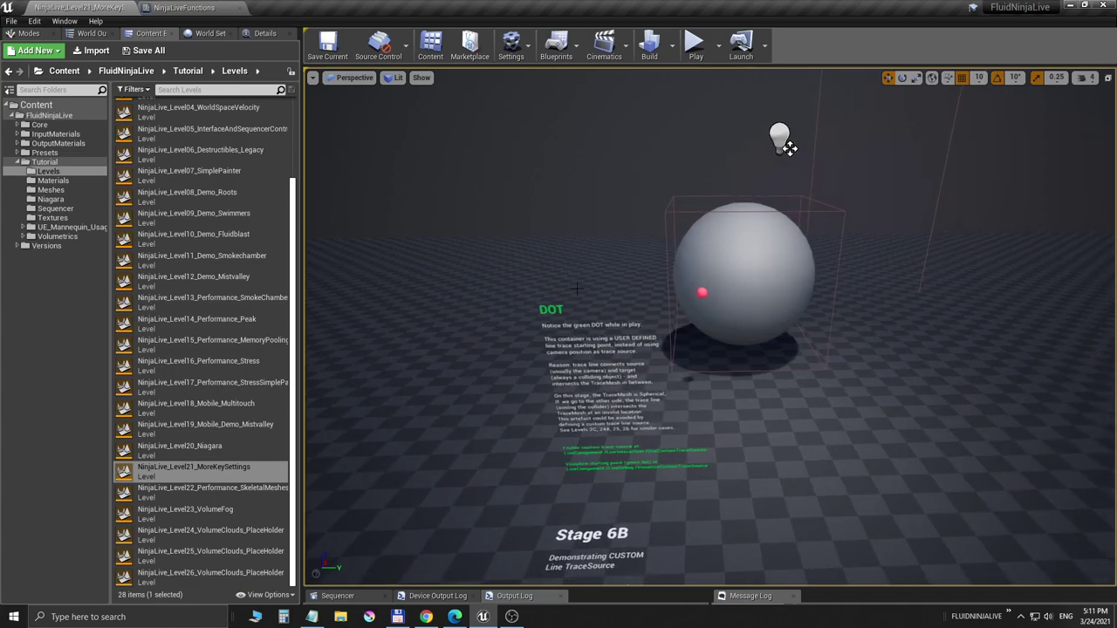